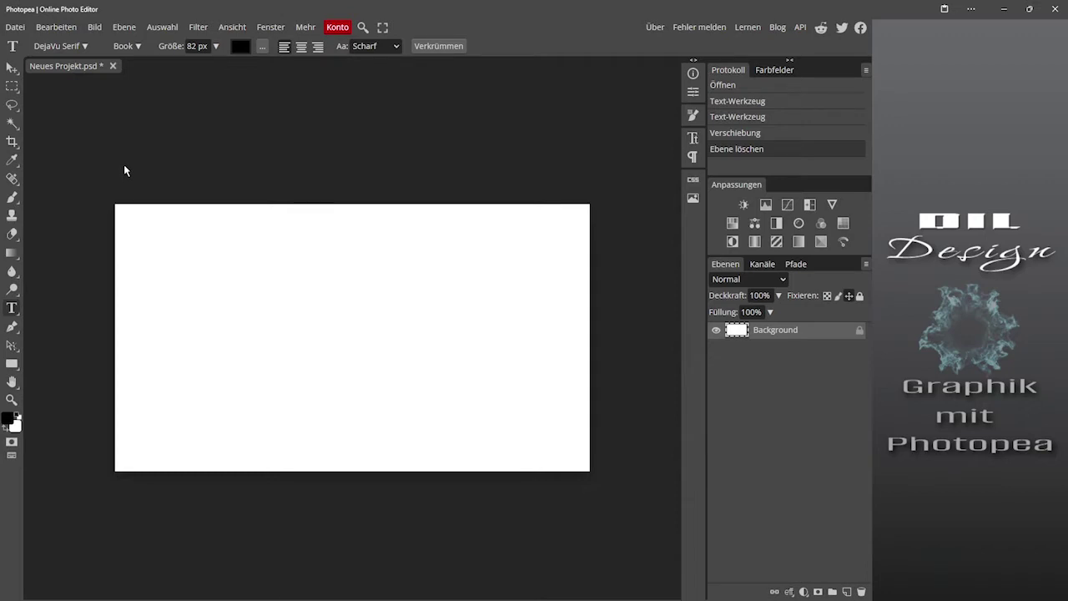
Step: Type 'Text' in Dela Gothic One at 295 px, centre it on the canvas, and commit
click(274, 322)
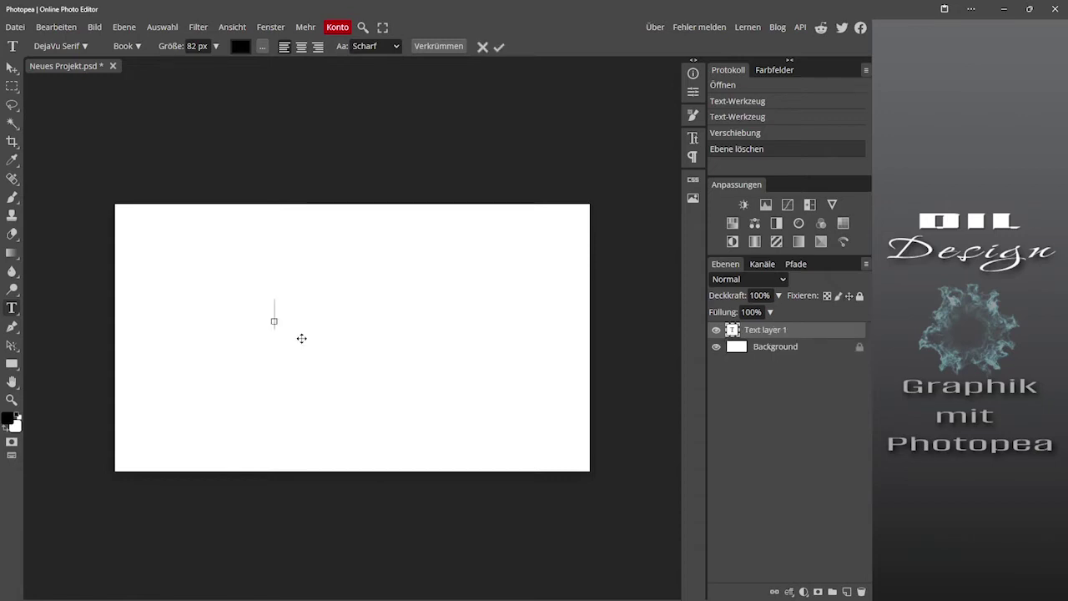
text(Text)
key(ctrl+a)
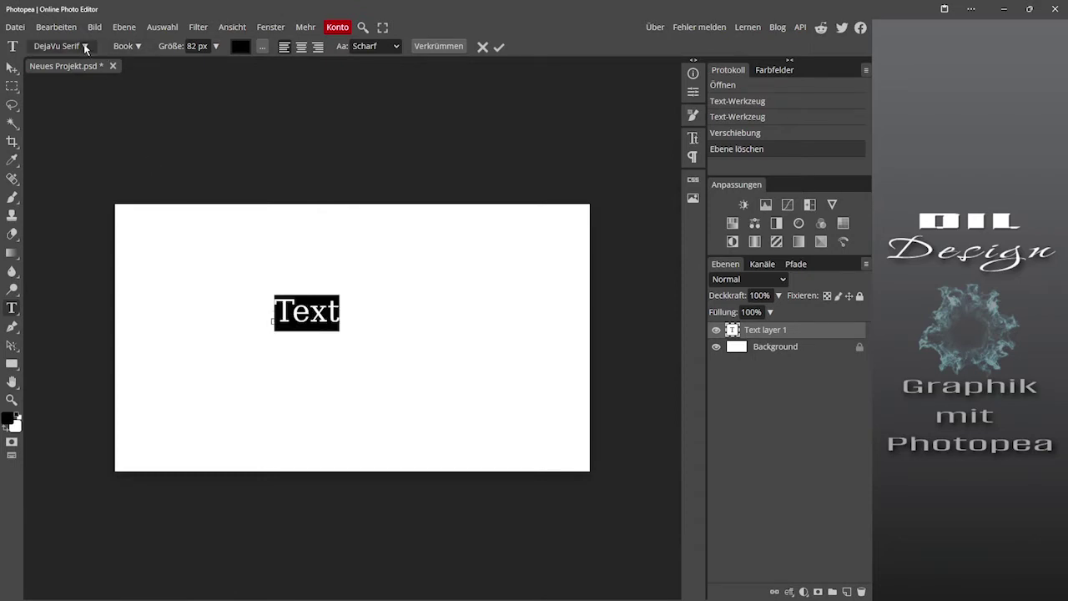
click(85, 49)
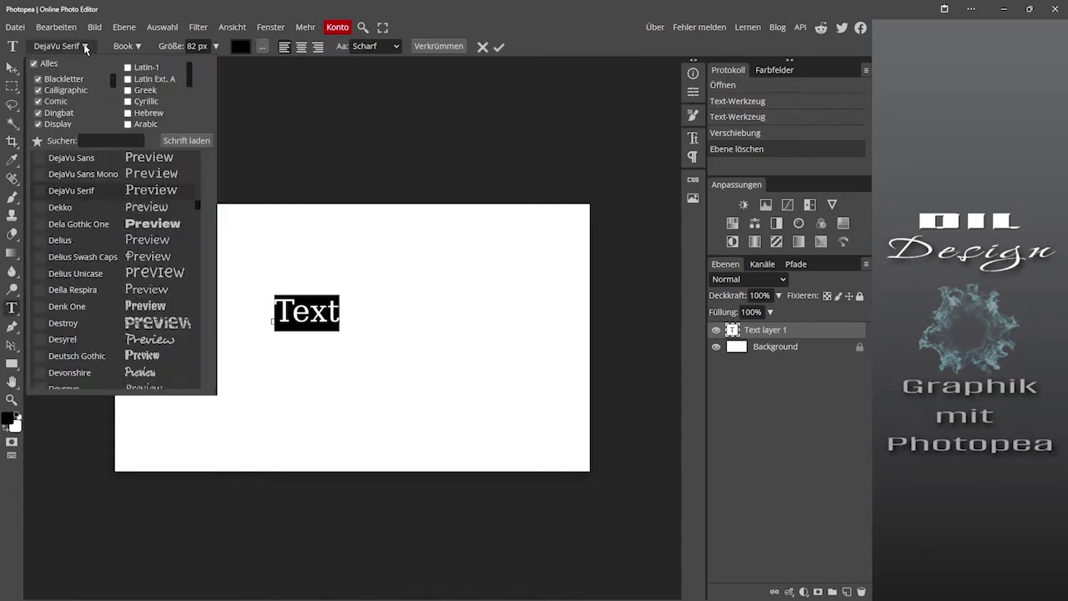
click(147, 224)
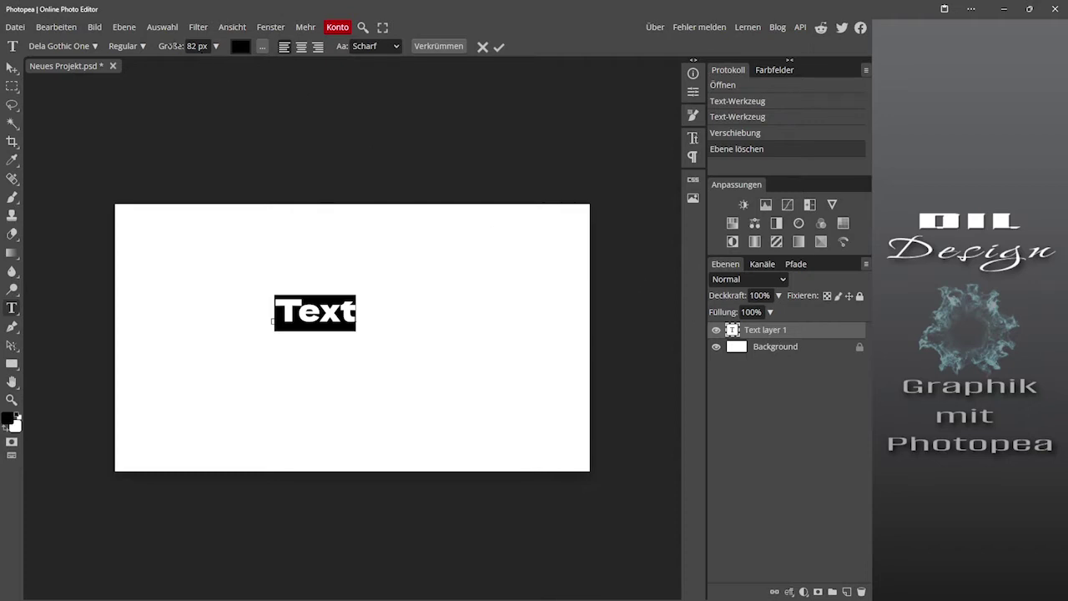
drag(173, 46, 280, 46)
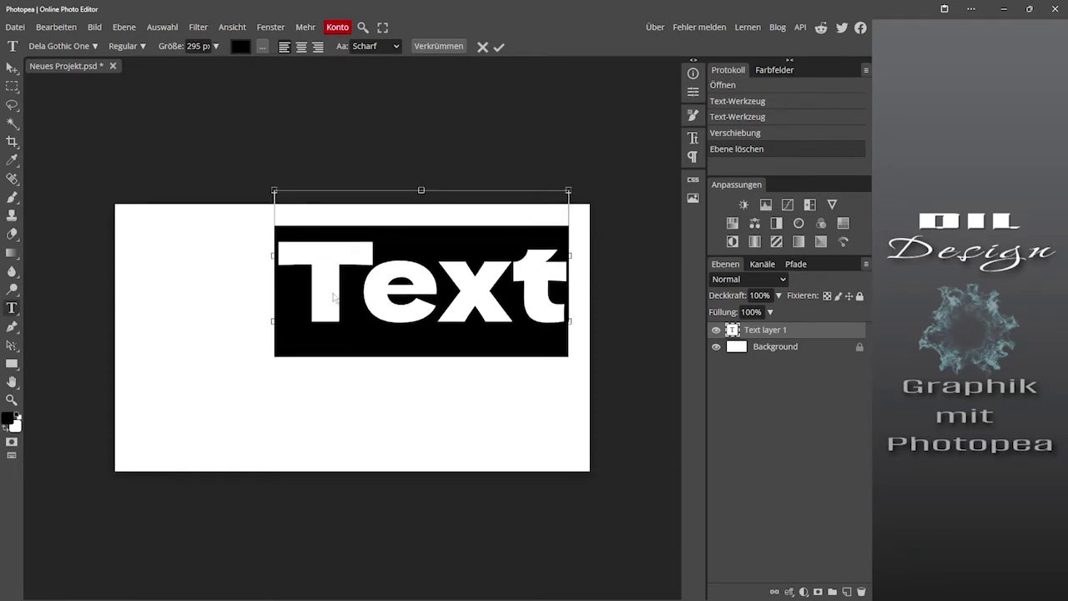
drag(328, 289, 260, 338)
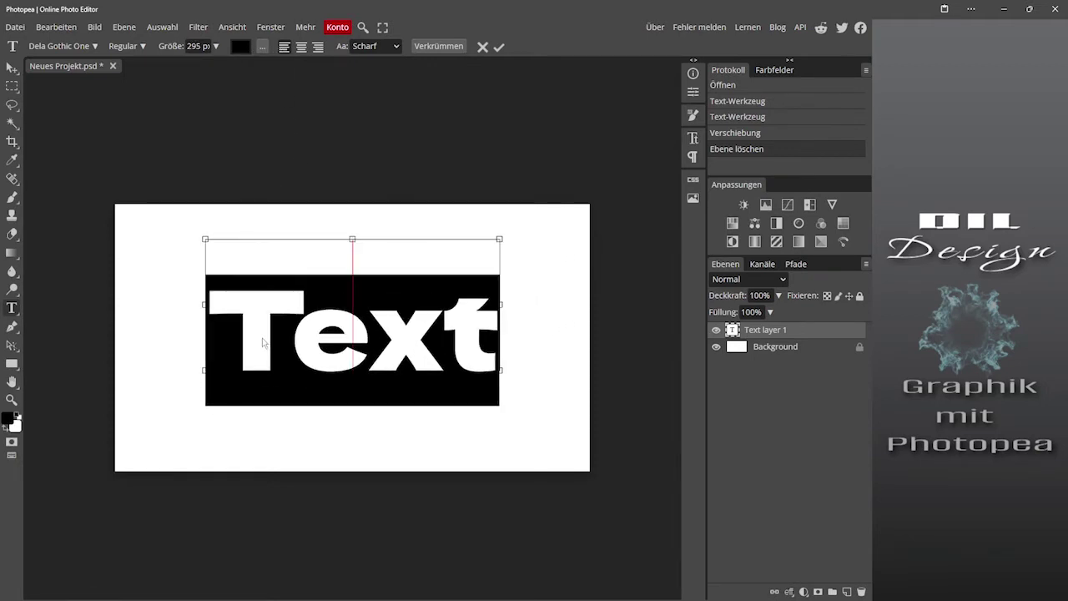
click(820, 334)
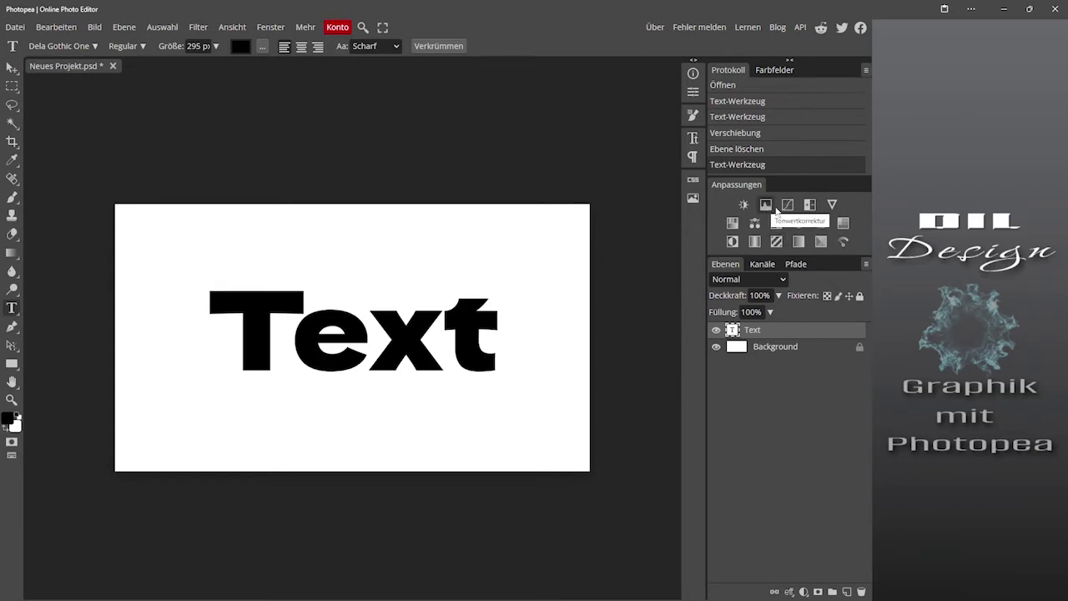
click(733, 224)
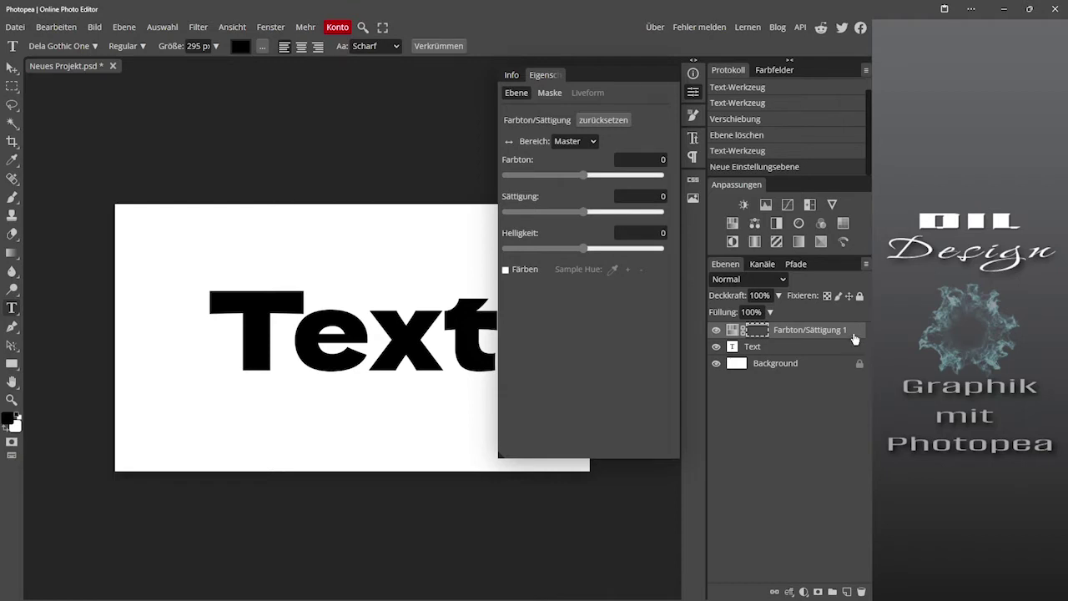
alt+click(857, 340)
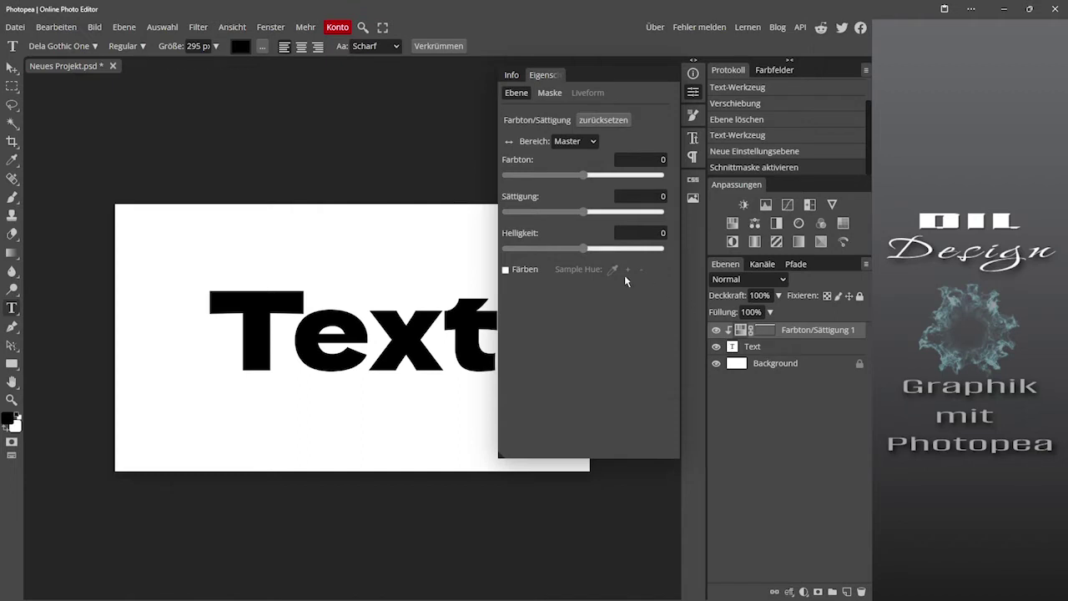
click(506, 270)
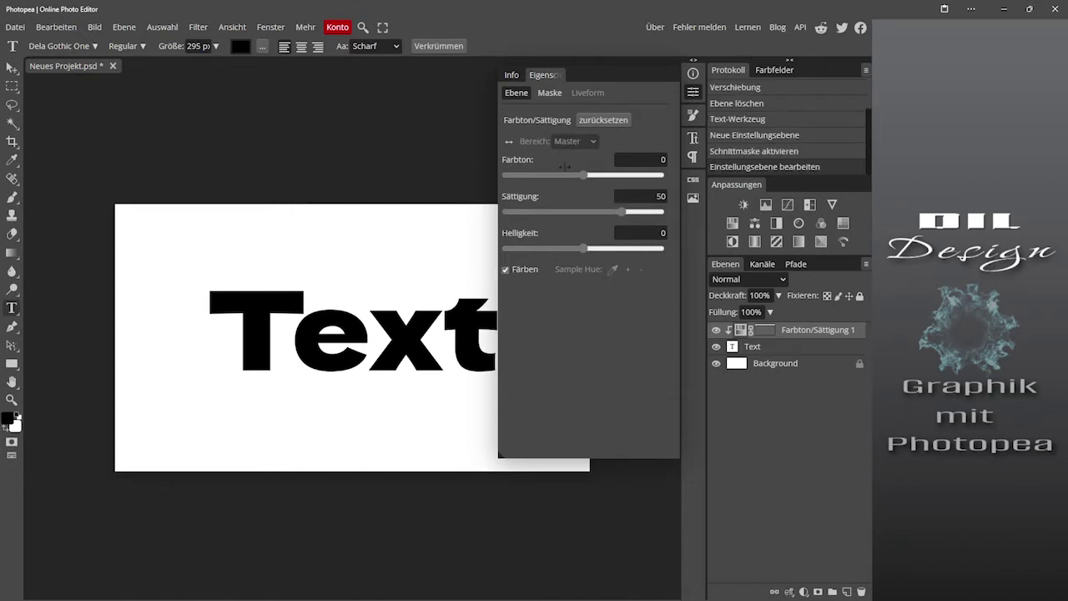
drag(586, 249, 610, 248)
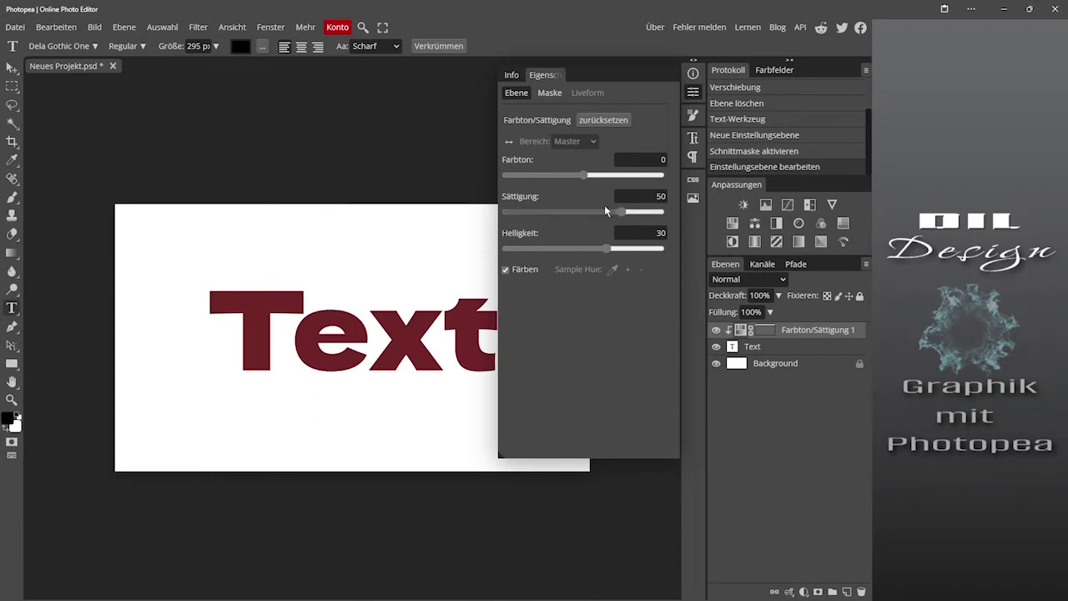
click(582, 176)
mouse_move(583, 177)
mouse_down()
mouse_move(528, 176)
mouse_move(630, 180)
mouse_up()
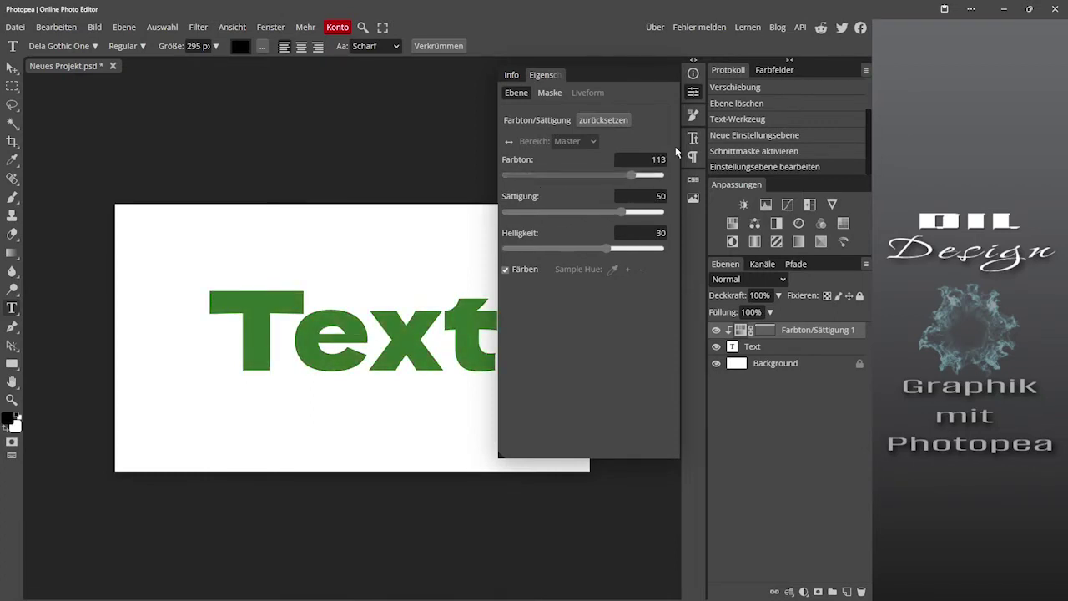
click(694, 93)
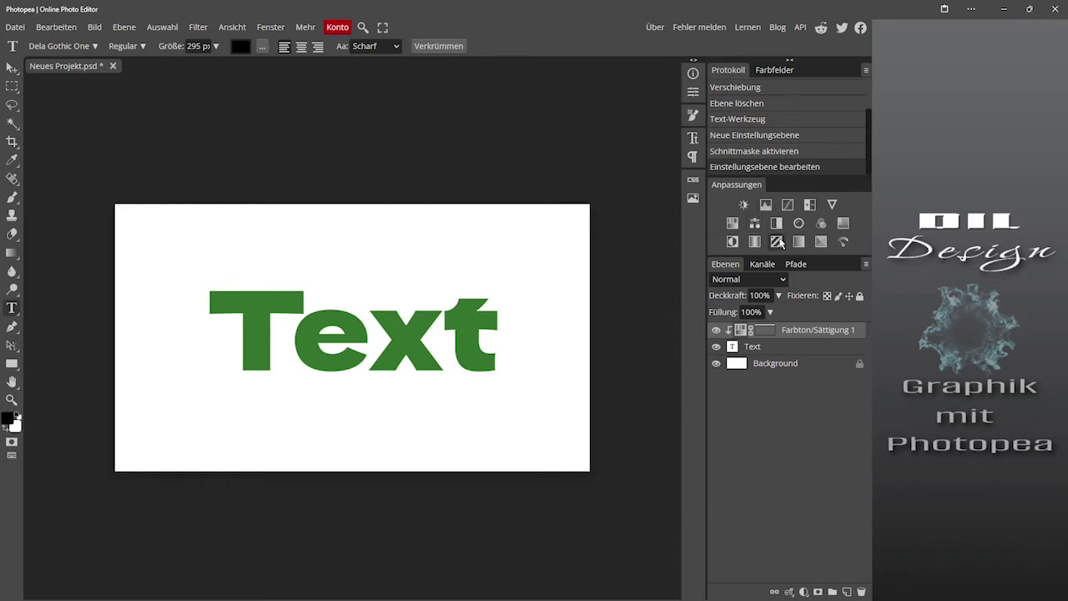
click(810, 334)
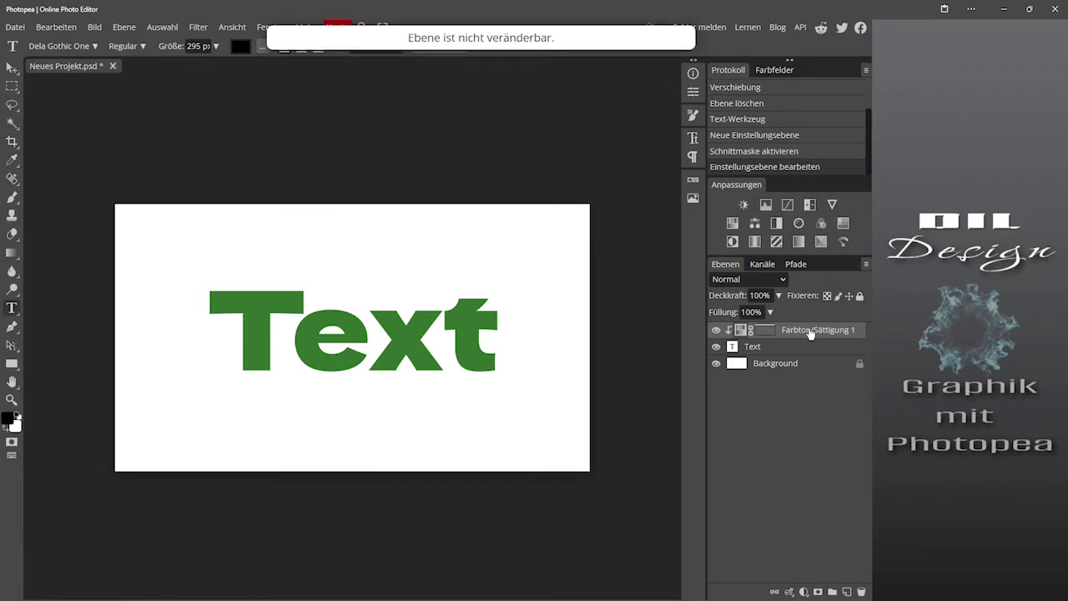
right_click(811, 334)
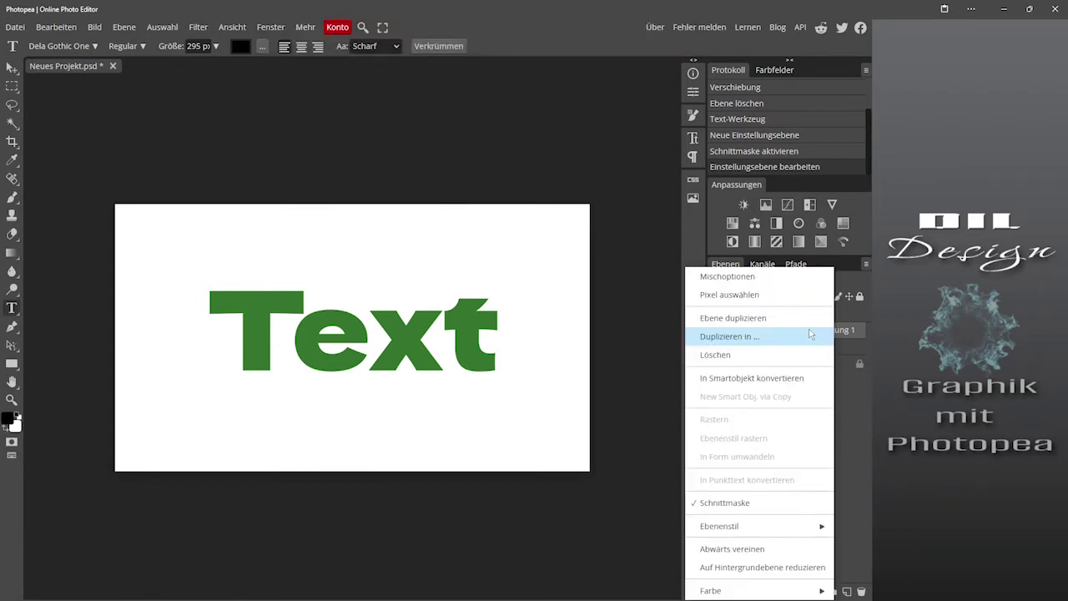
click(728, 363)
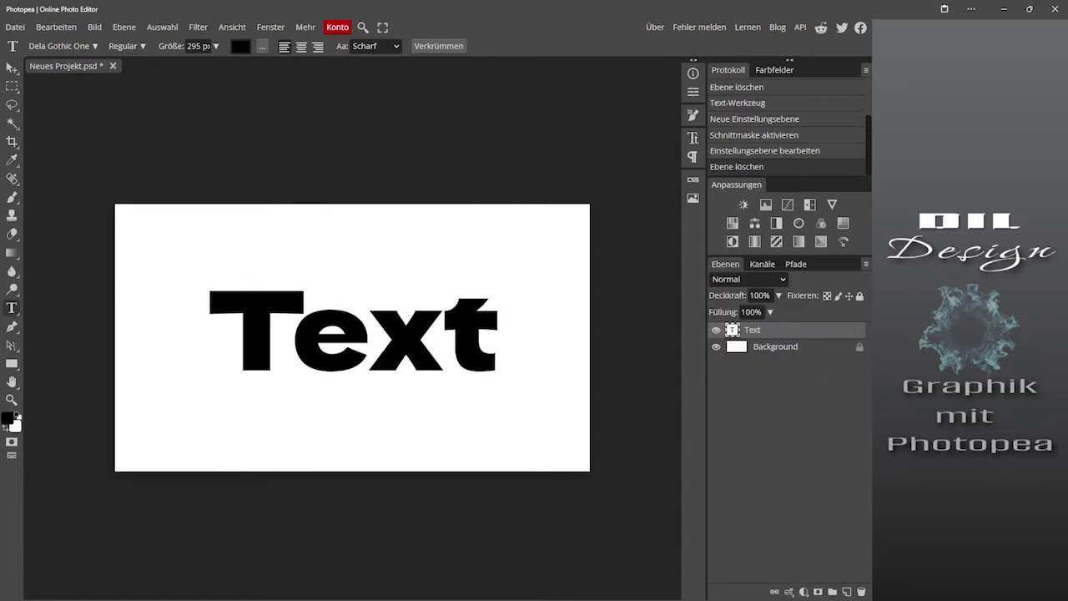
Step: Place the bg_feuer_index fire image and clip it to the Text layer
drag(791, 352, 400, 325)
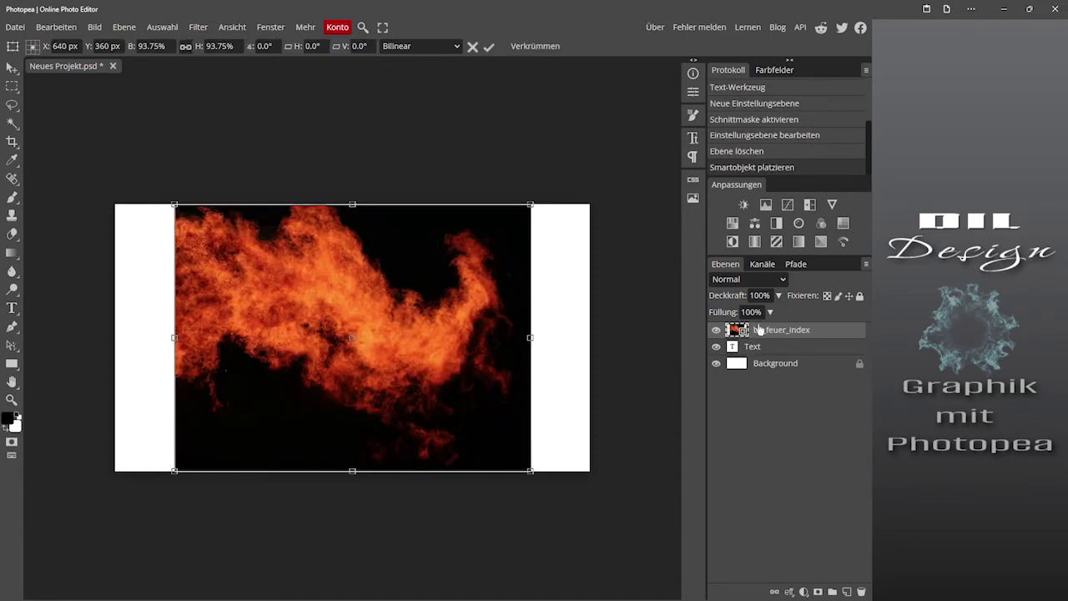
key(Return)
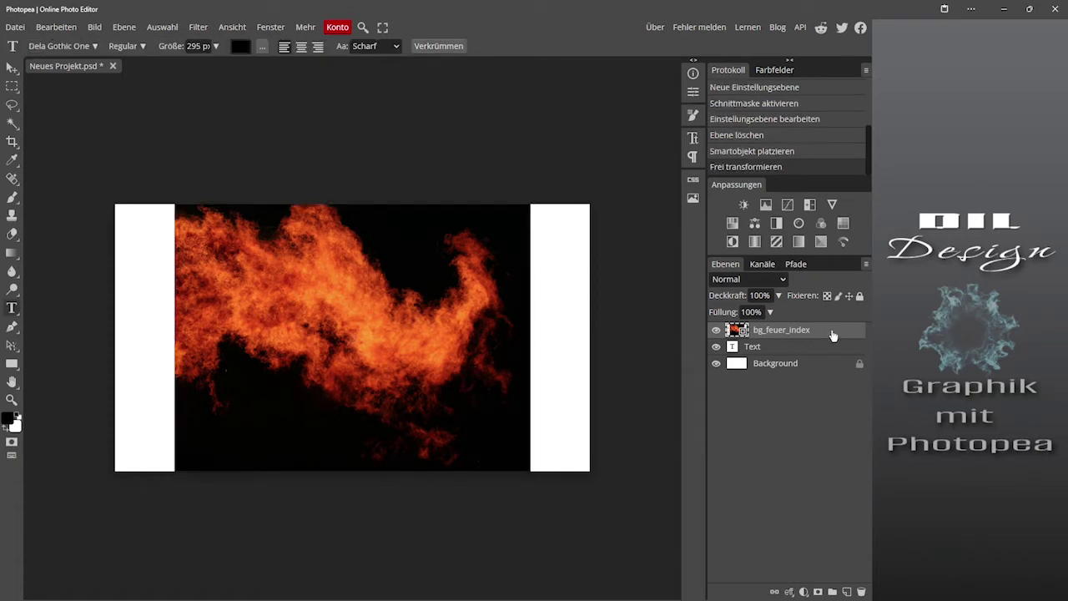
key(ctrl+alt+g)
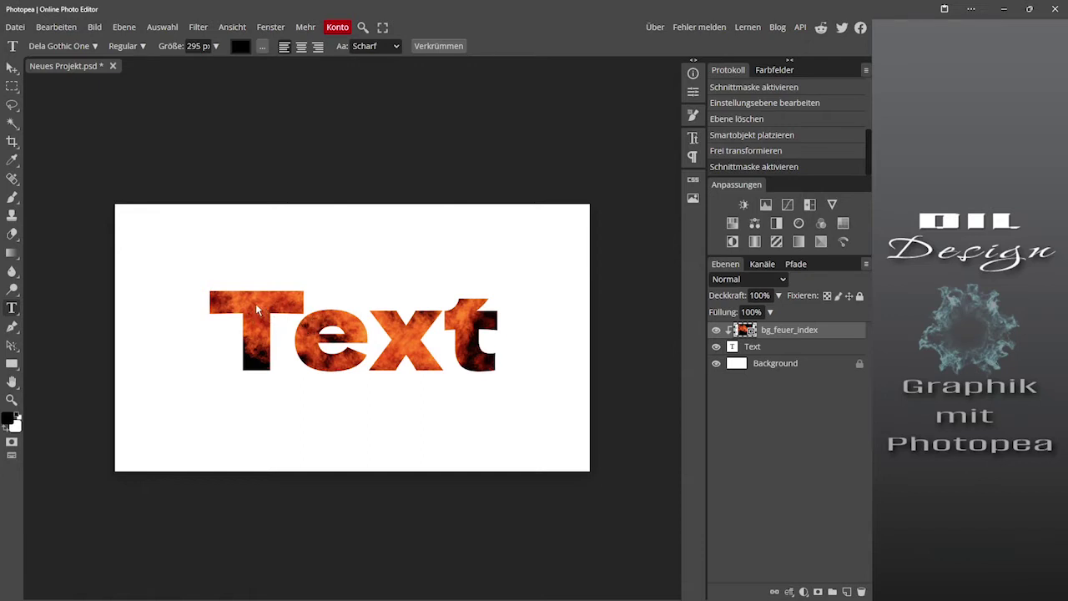
Step: Rotate the clipped fire image 180° and shift it down into the lower letters
drag(258, 315, 275, 300)
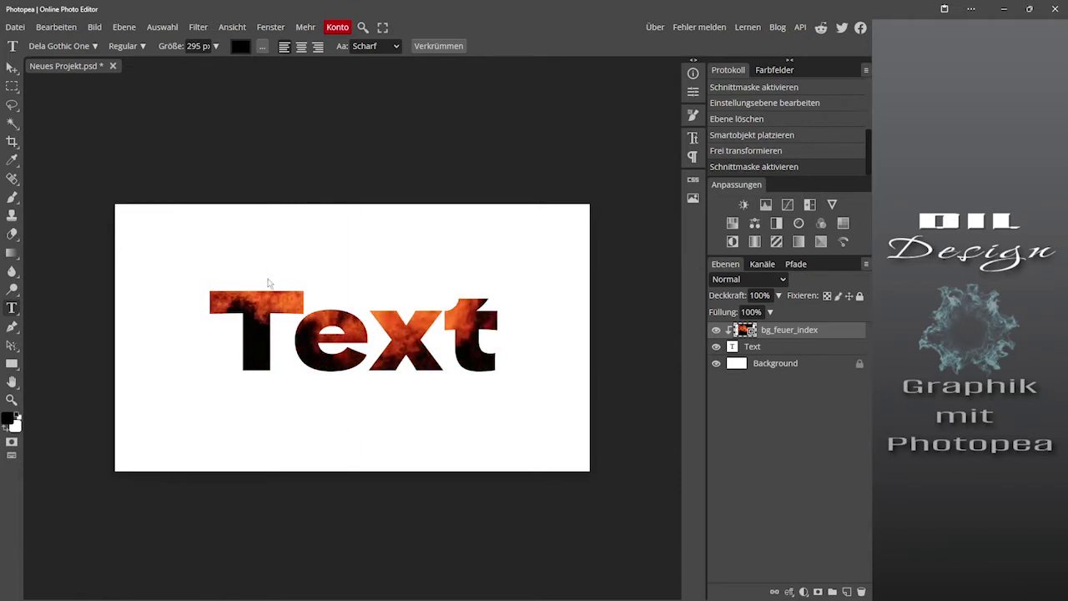
drag(276, 298, 269, 284)
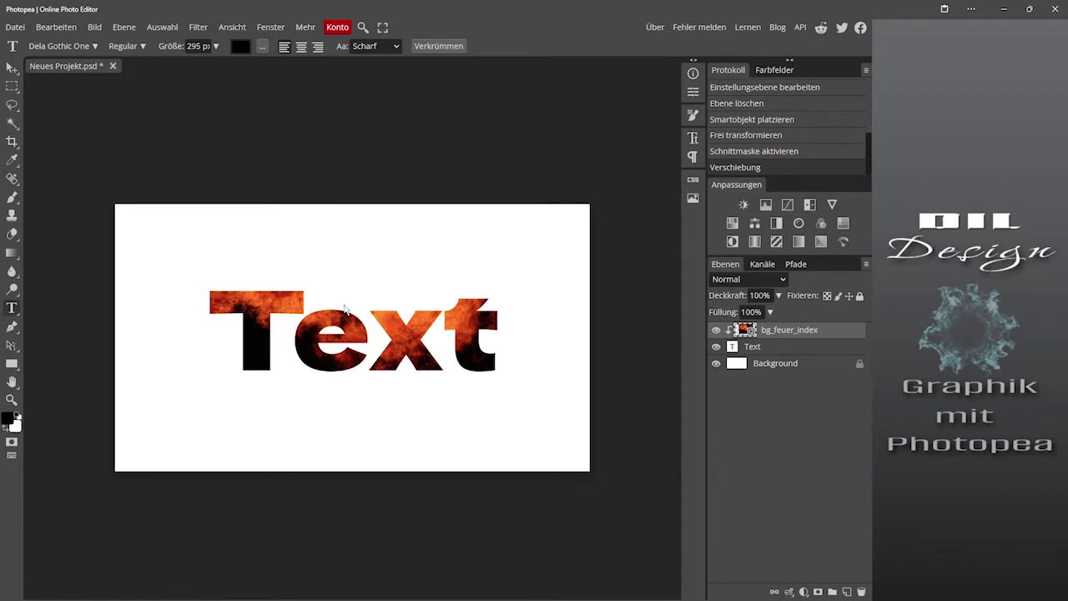
key(ctrl+t)
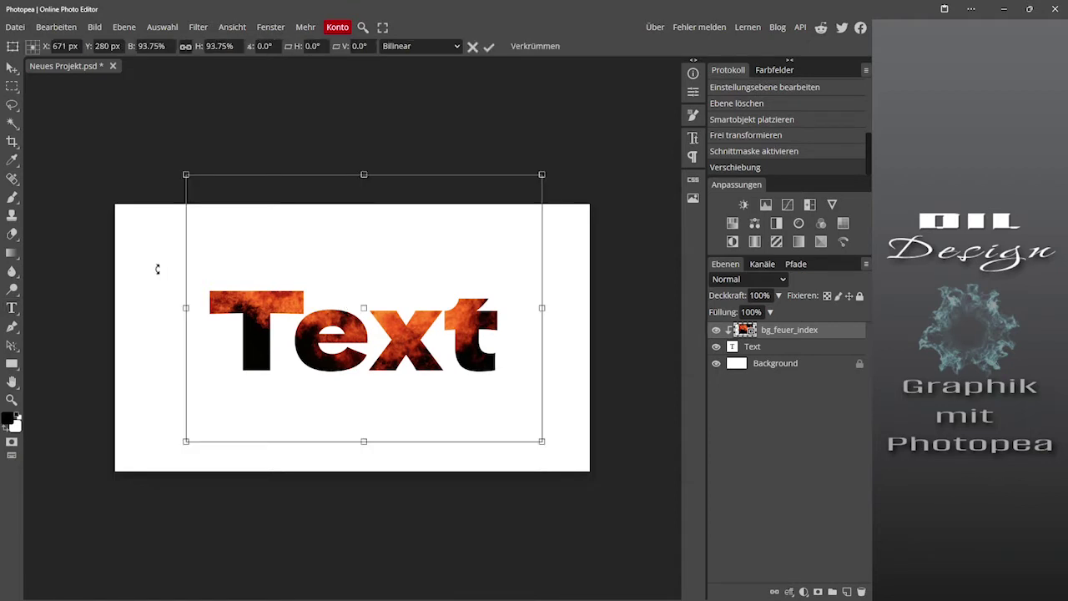
mouse_move(157, 269)
mouse_down()
mouse_move(321, 484)
mouse_move(608, 422)
mouse_move(674, 395)
mouse_up()
drag(468, 393, 467, 426)
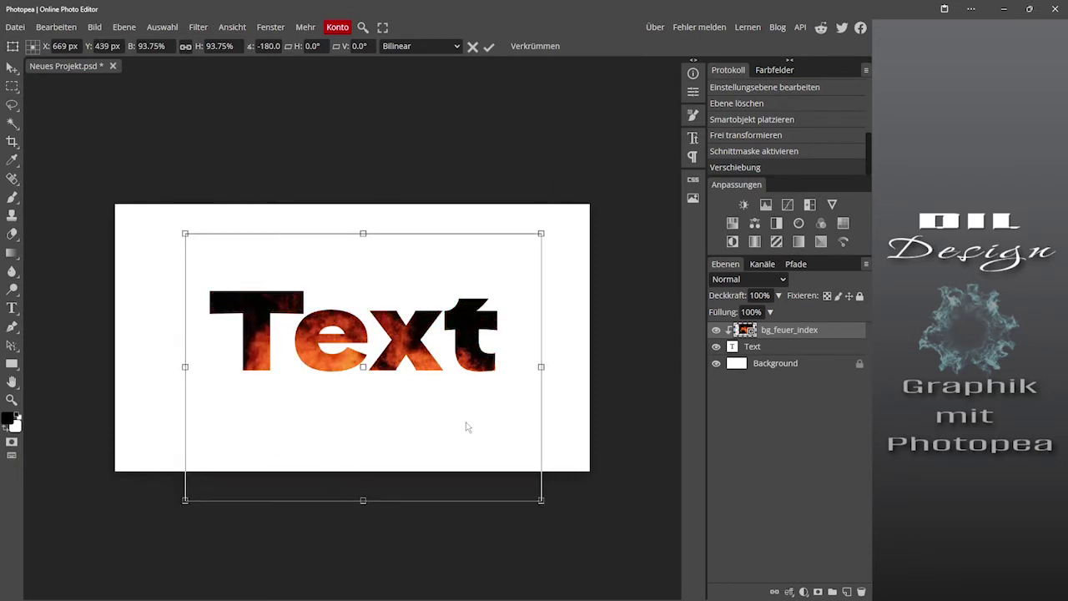
key(Return)
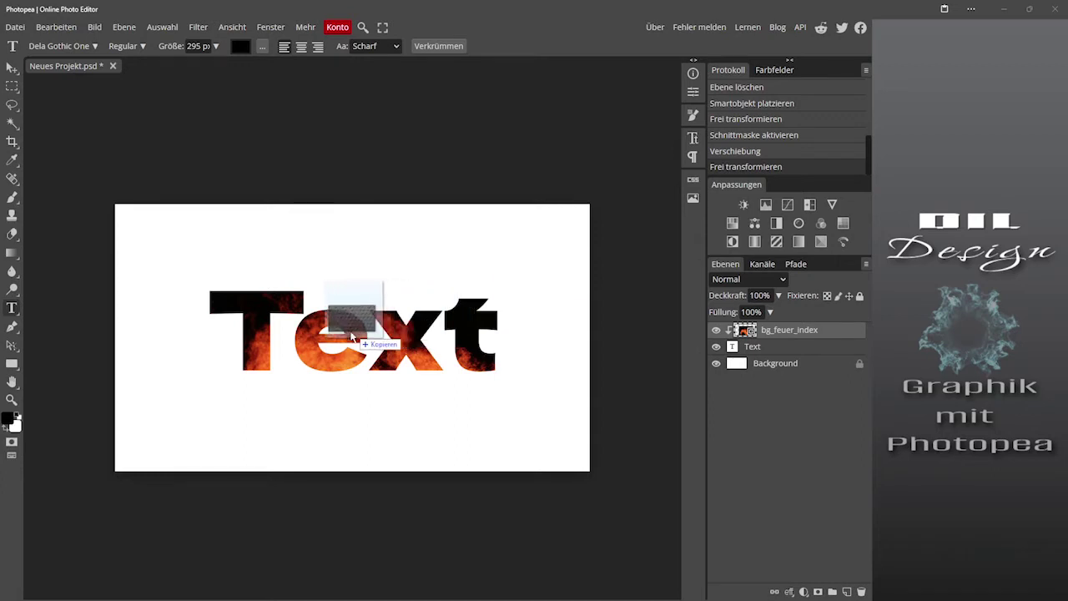
Step: Place the 1.psd hexagon image and clip it above the fire layer
mouse_move(534, 305)
mouse_down()
mouse_move(334, 322)
mouse_move(436, 342)
mouse_up()
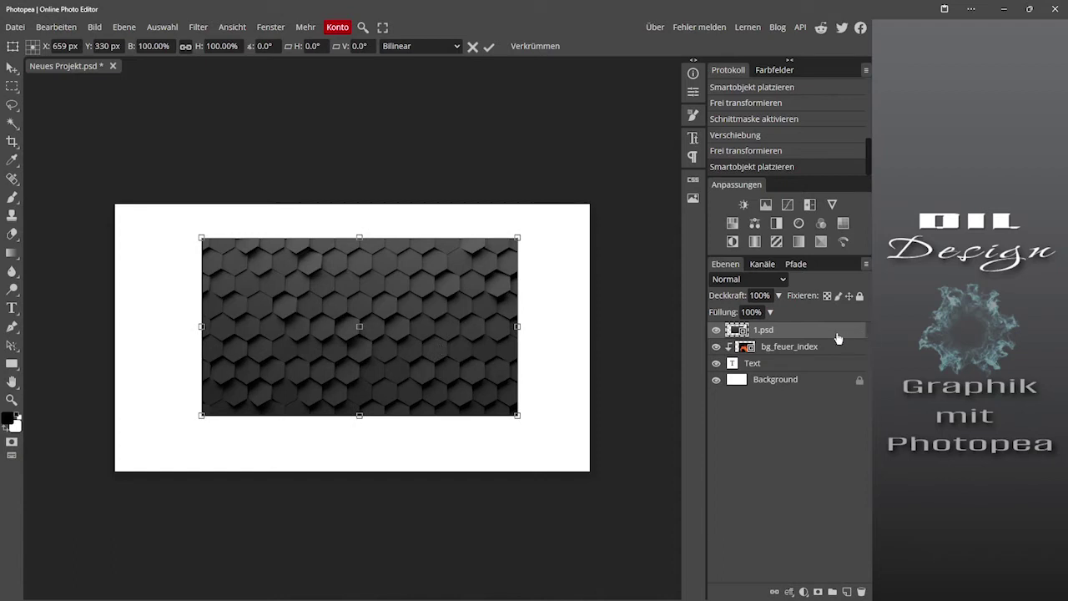
key(Return)
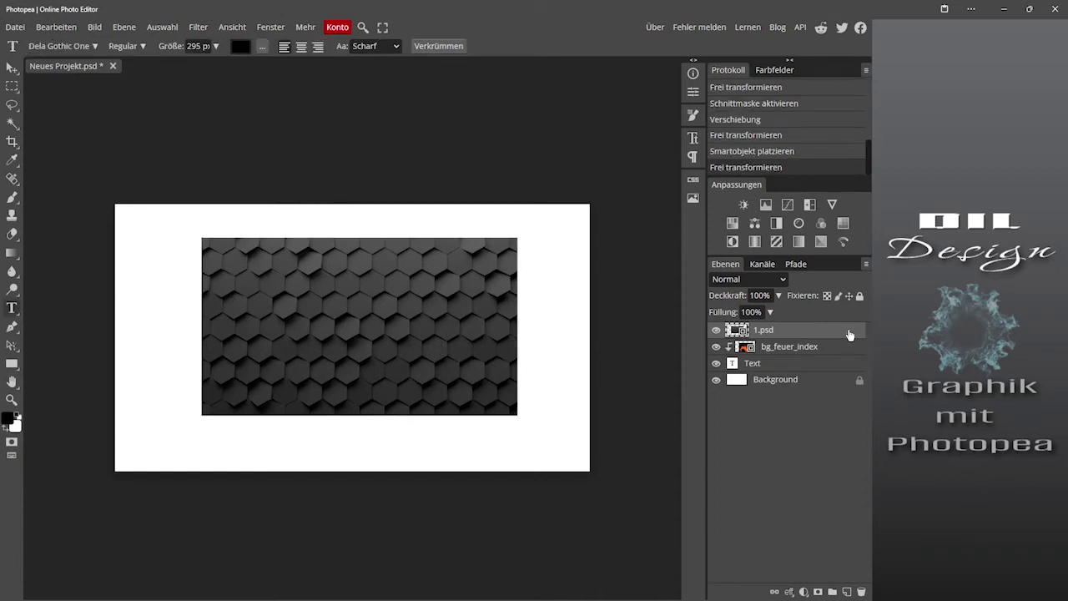
key(ctrl+alt+g)
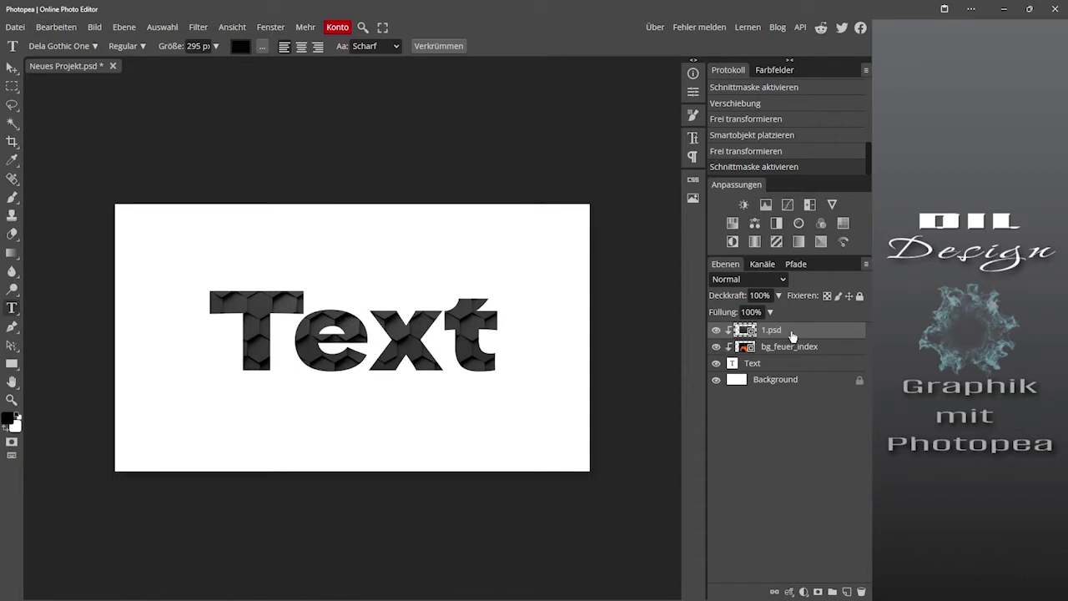
Step: Set the 1.psd layer to Negativ multipl. blending and open bg_feuer_index.psd as a separate document
click(778, 280)
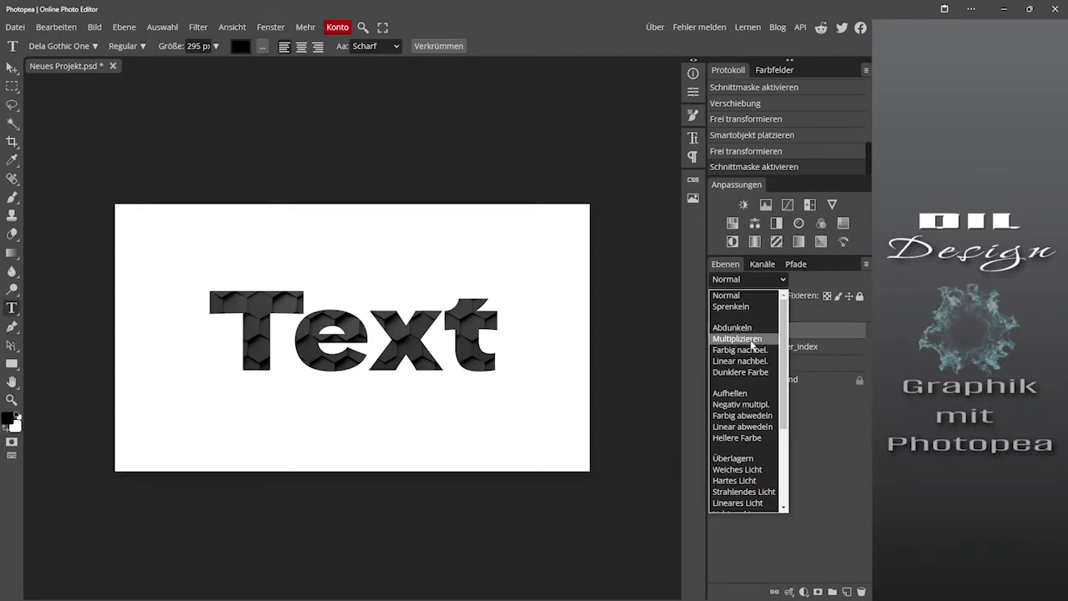
click(754, 339)
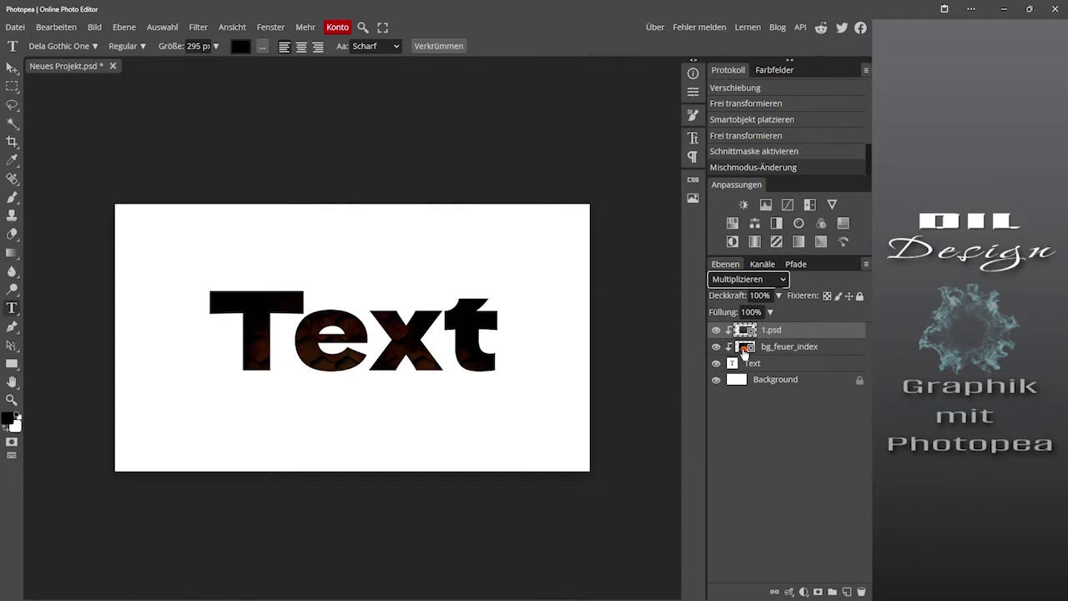
click(781, 280)
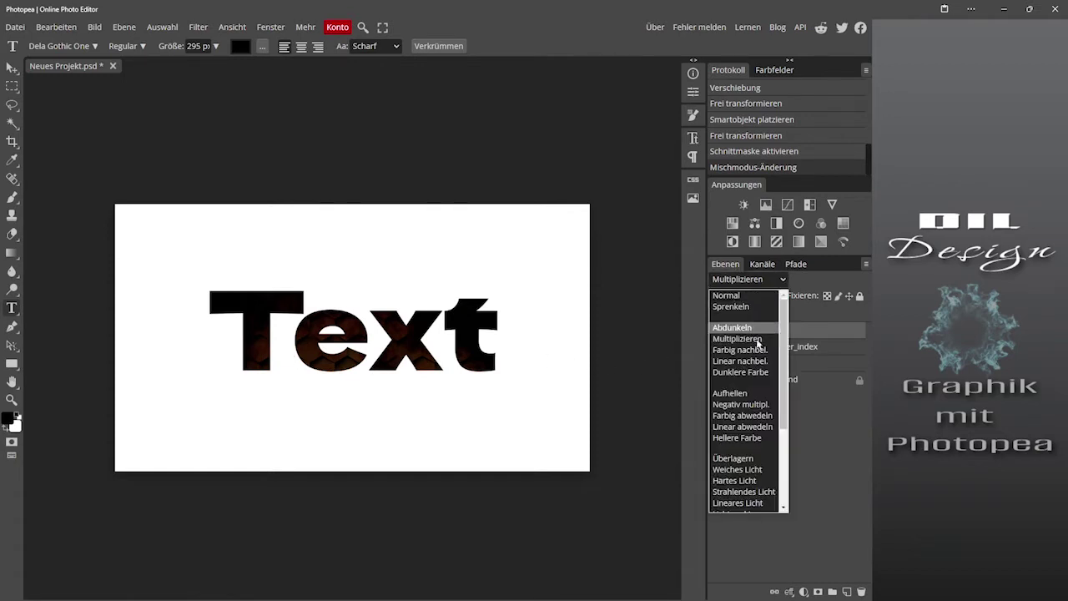
click(748, 415)
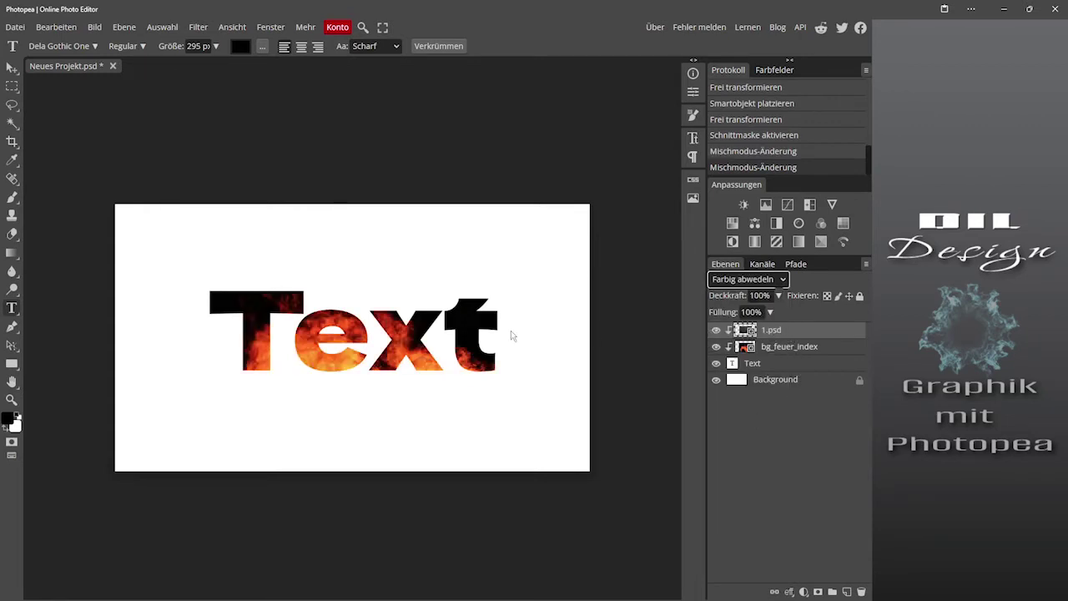
click(776, 281)
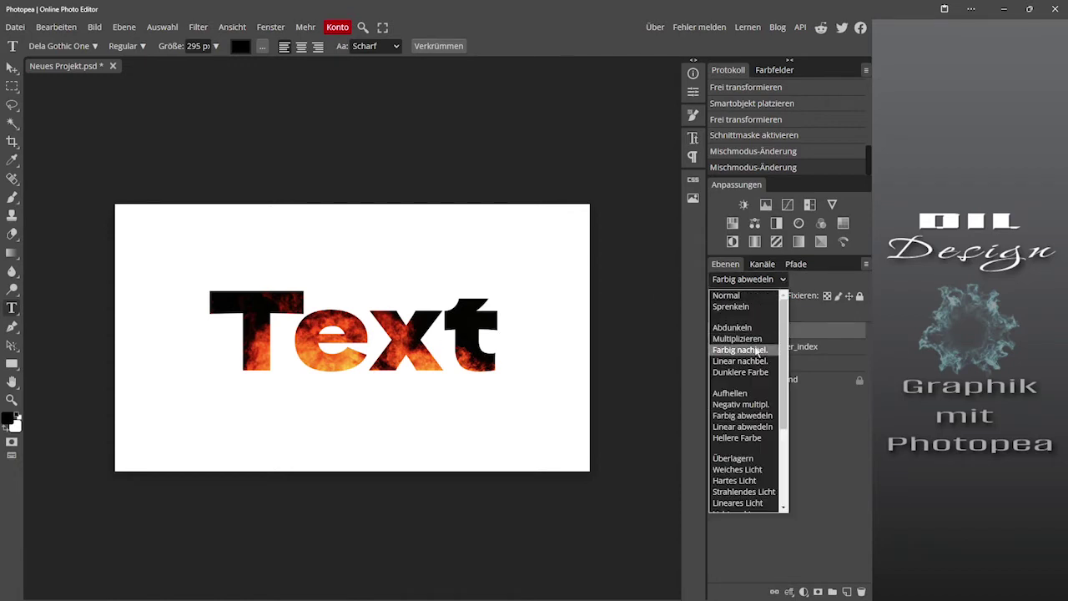
click(749, 405)
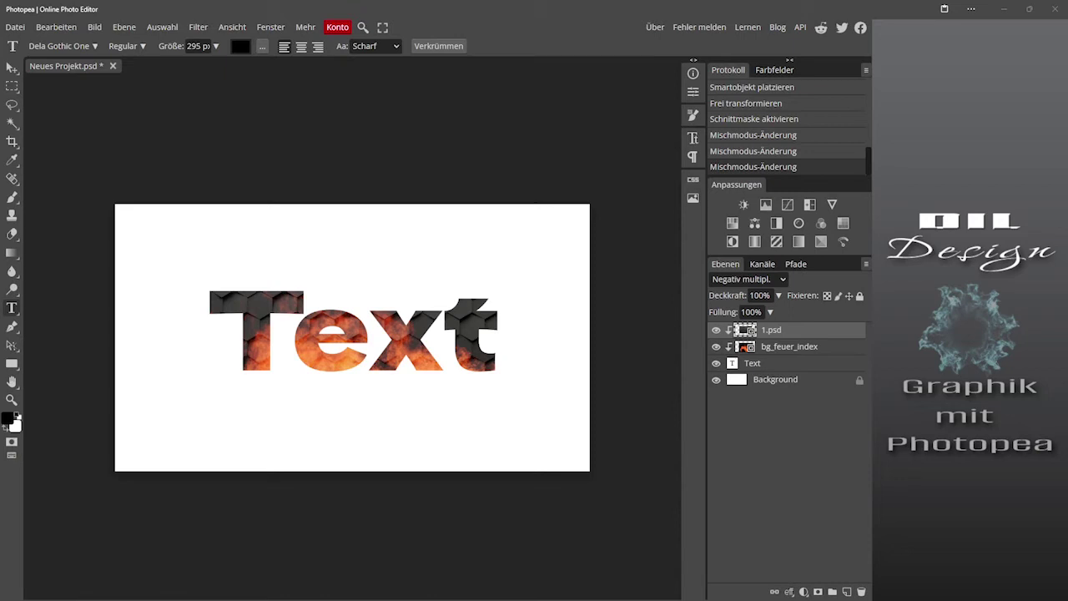
drag(382, 110, 173, 67)
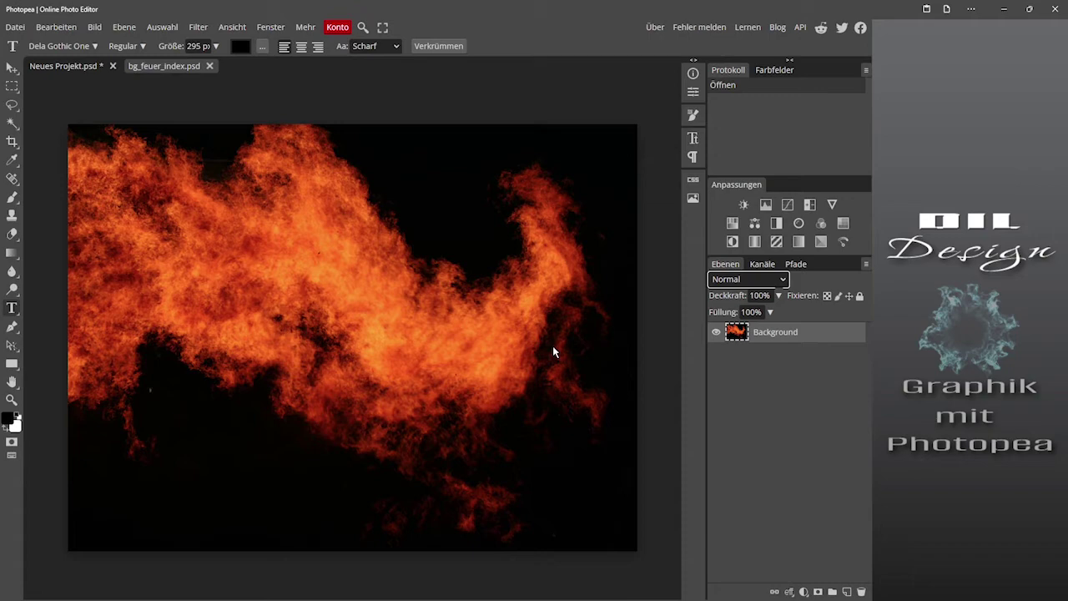
Step: Define the whole fire image as a pattern, then close bg_feuer_index.psd without saving
key(ctrl+a)
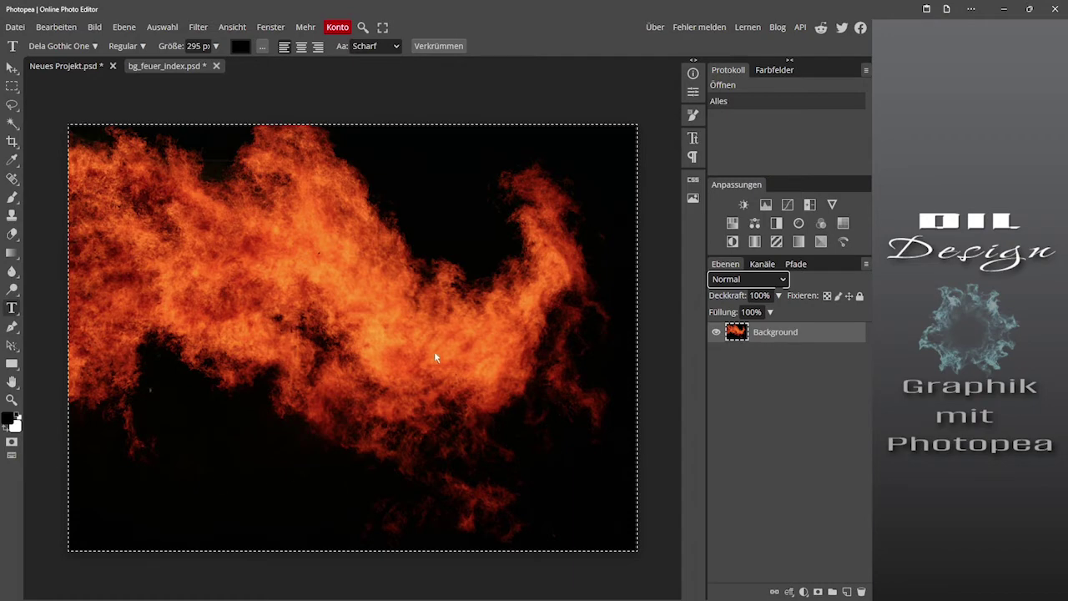
click(60, 27)
mouse_move(84, 381)
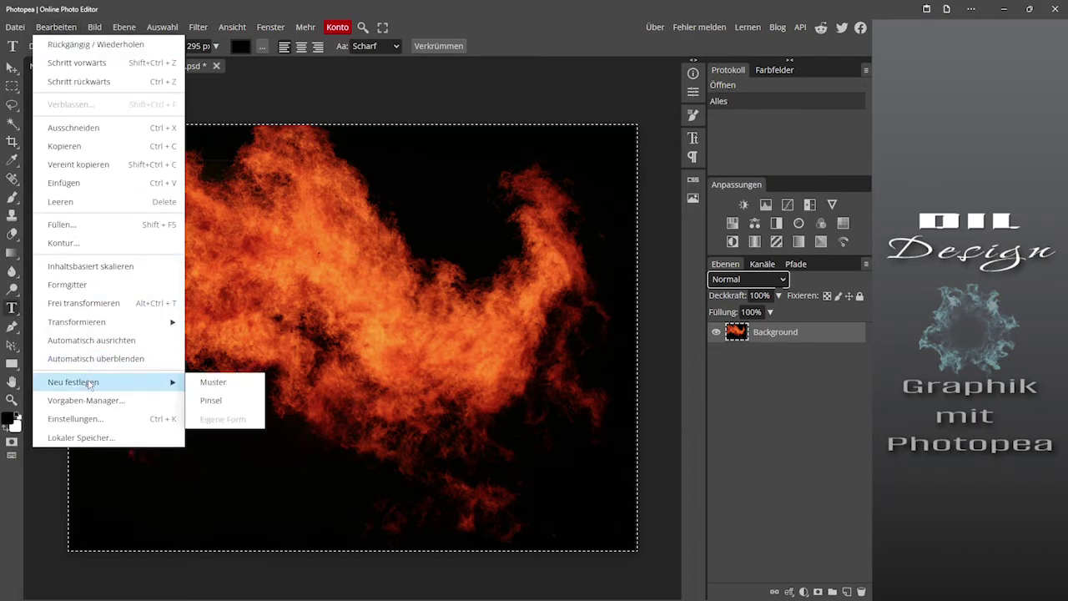
click(213, 382)
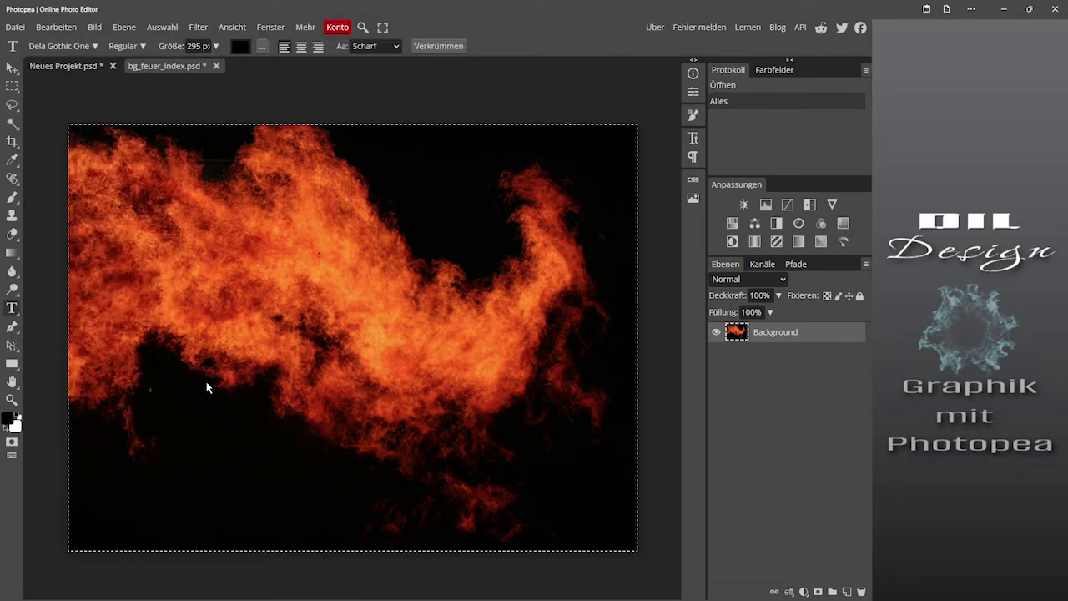
key(ctrl+d)
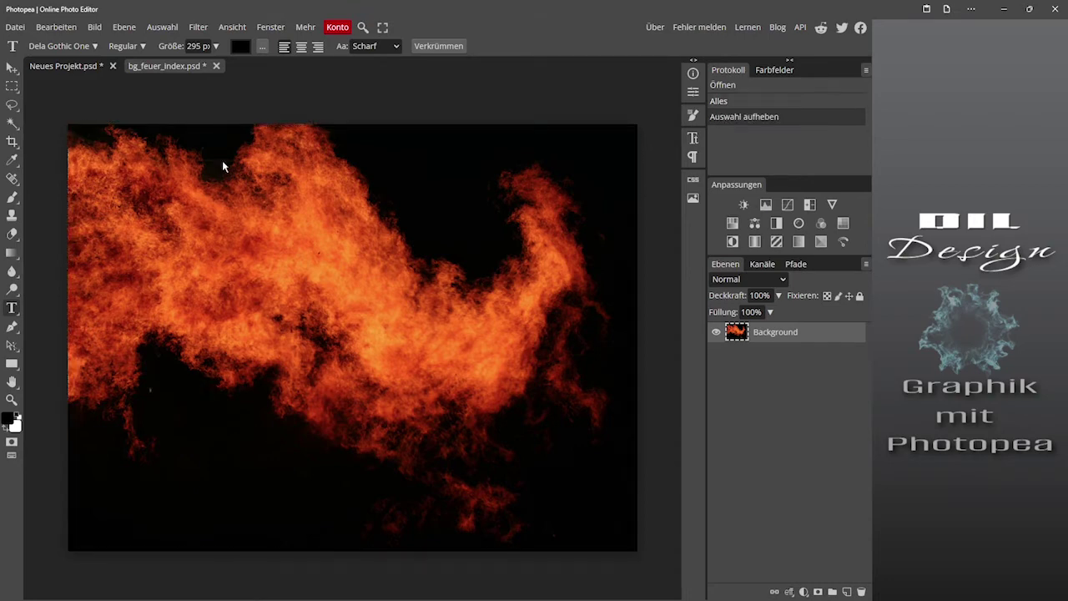
click(216, 67)
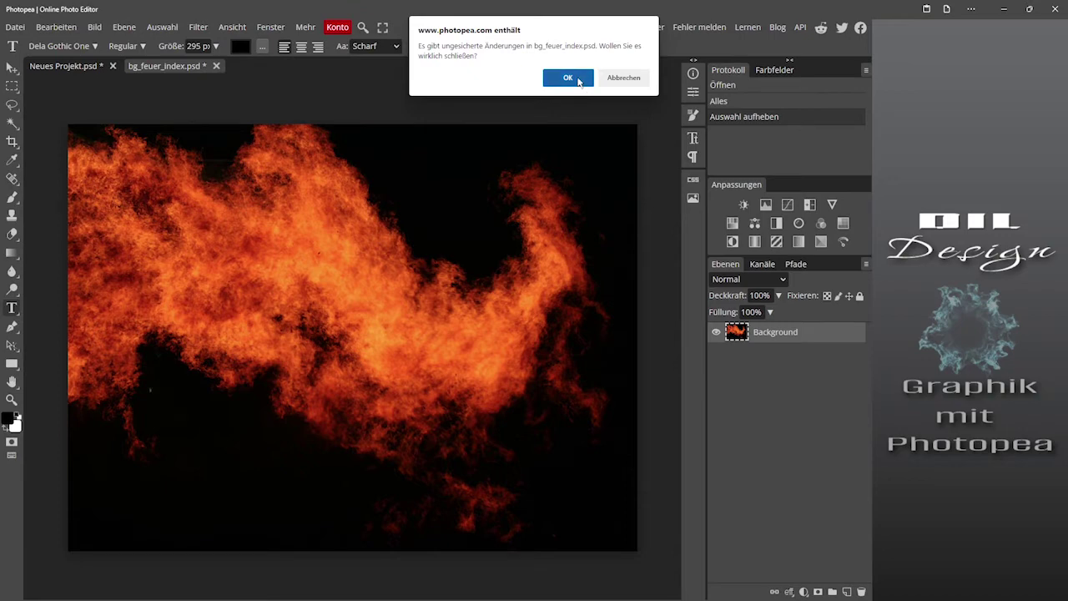
click(576, 81)
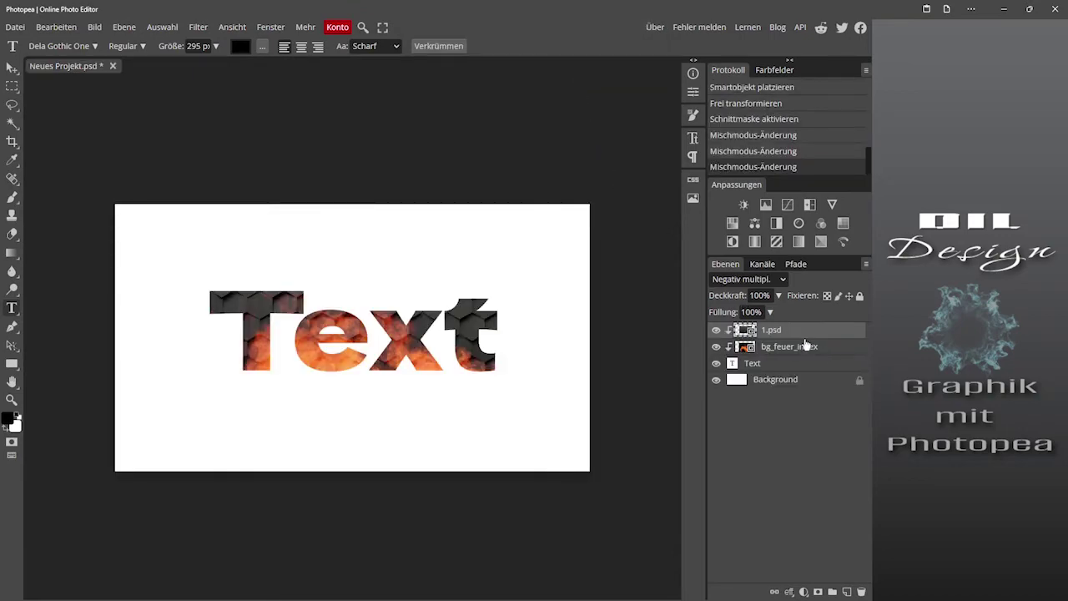
Step: Turn off visibility of the 1.psd hexagon and bg_feuer_index fire layers
click(715, 330)
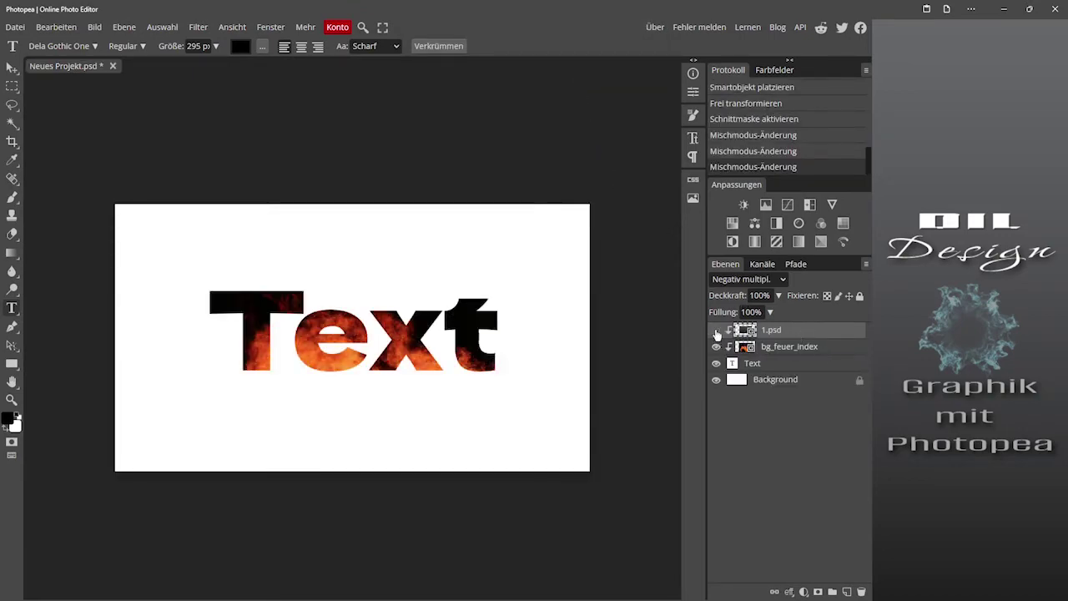
click(715, 346)
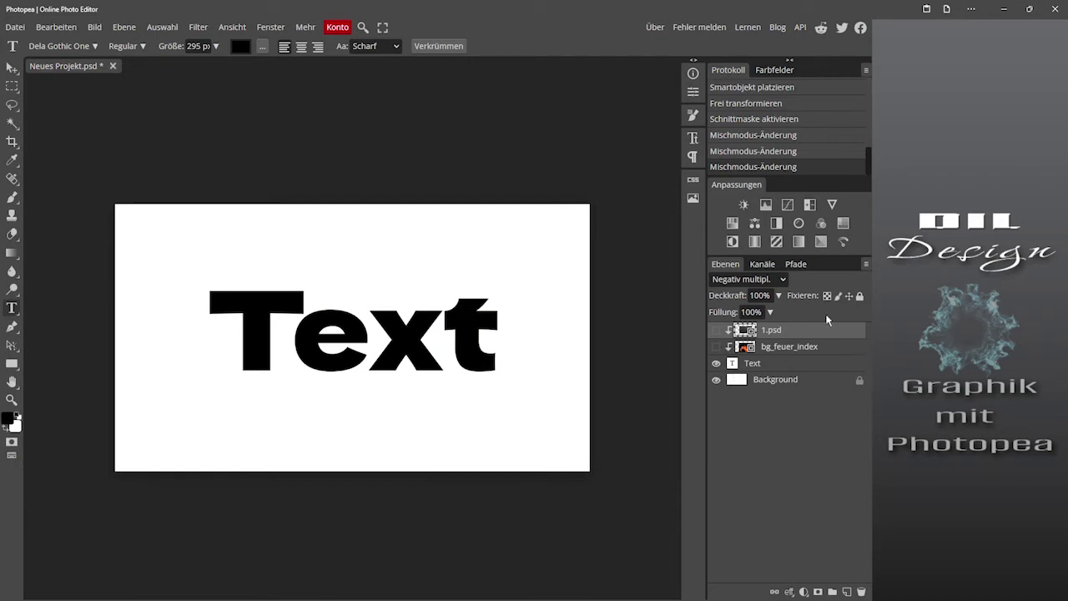
Step: Enable Musterüberlagerung in the Text layer's Ebenenstil and bring up the pattern picker
double_click(829, 369)
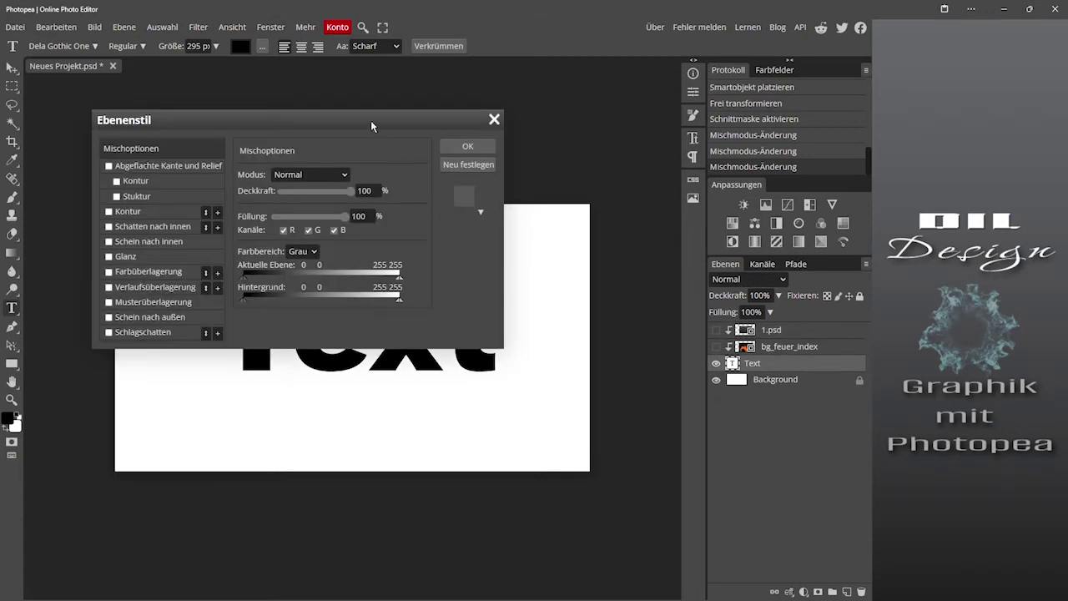
drag(371, 125, 600, 71)
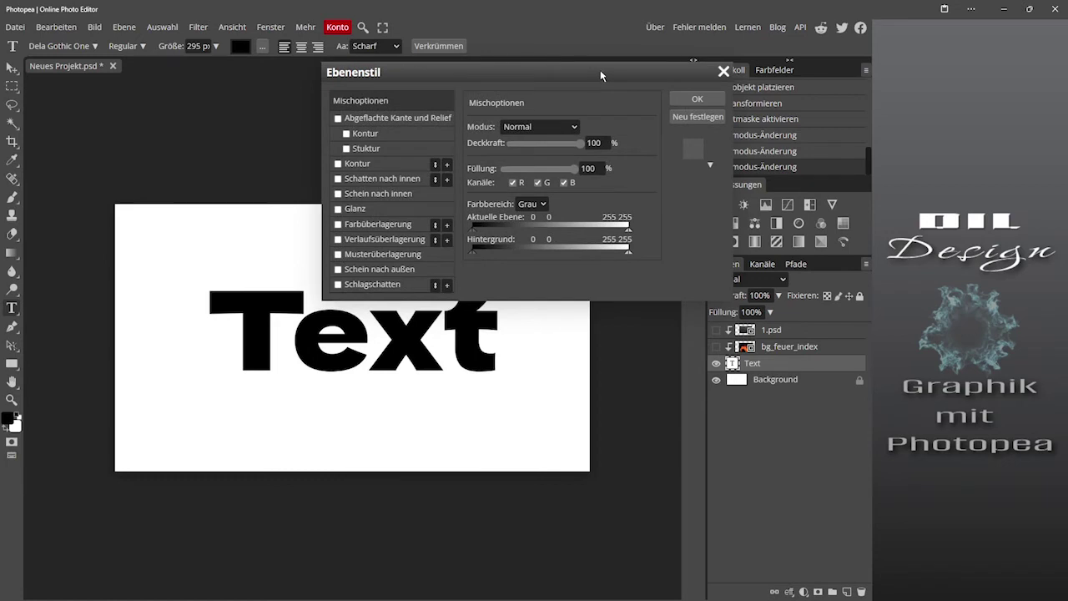
drag(550, 65, 537, 53)
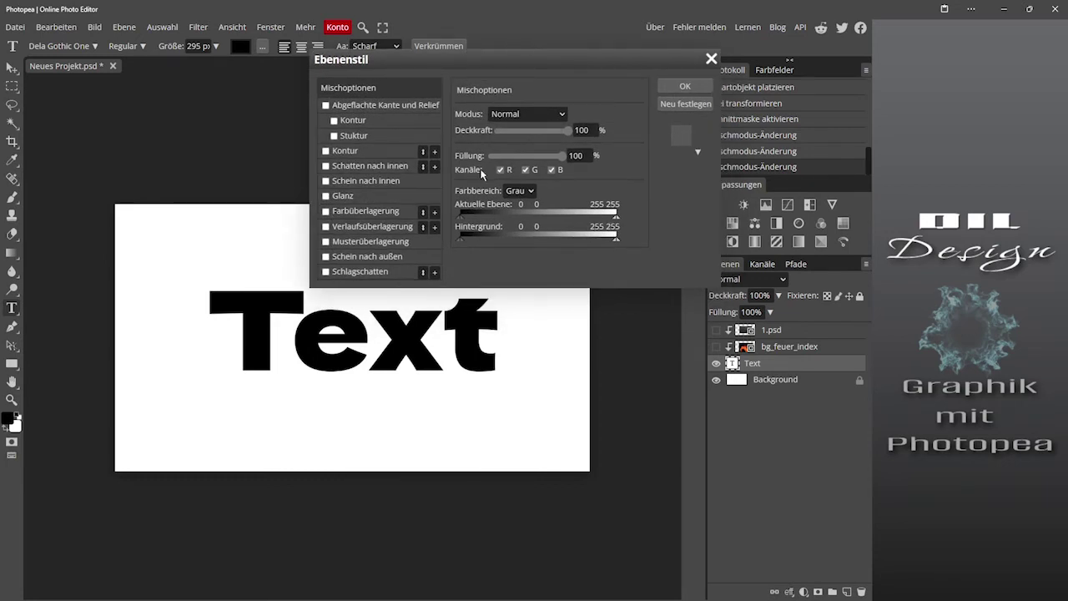
click(357, 244)
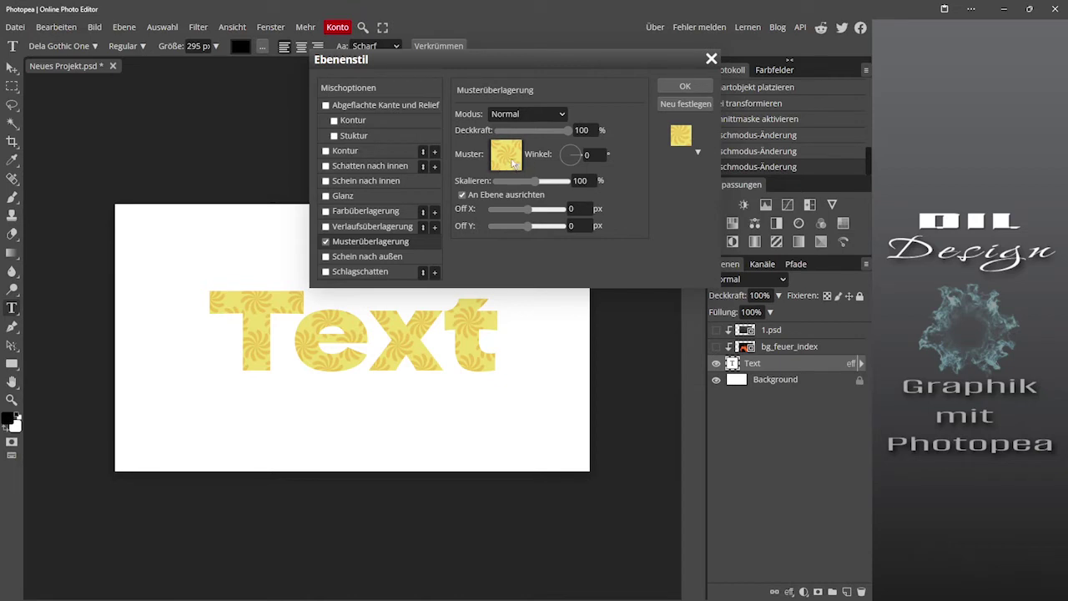
click(511, 161)
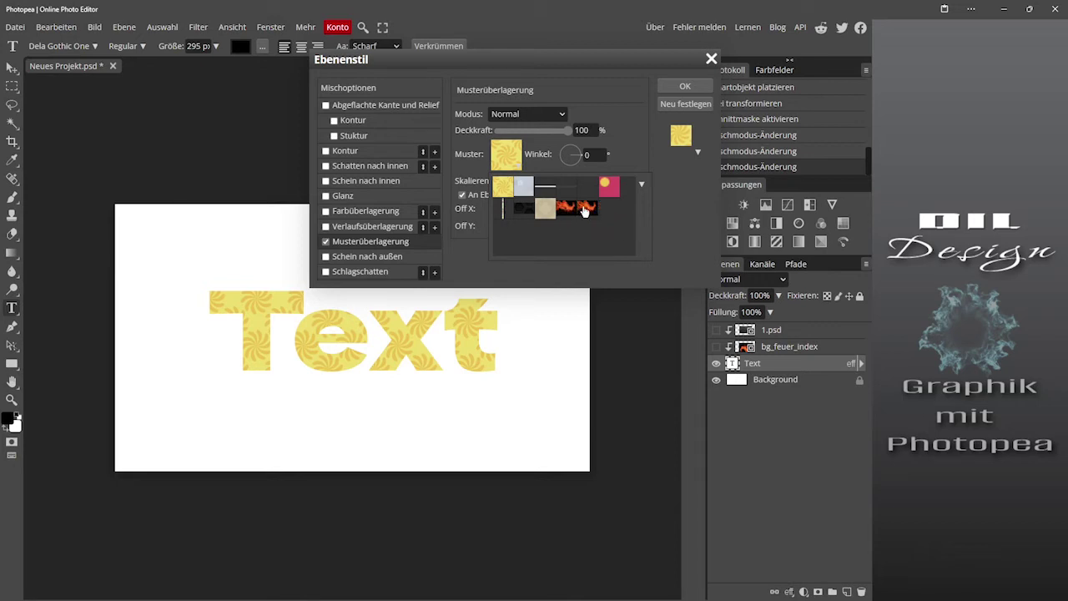
Step: Apply the fire pattern at 114% scale, offsets -1 and 30 px, angle -178°
click(585, 210)
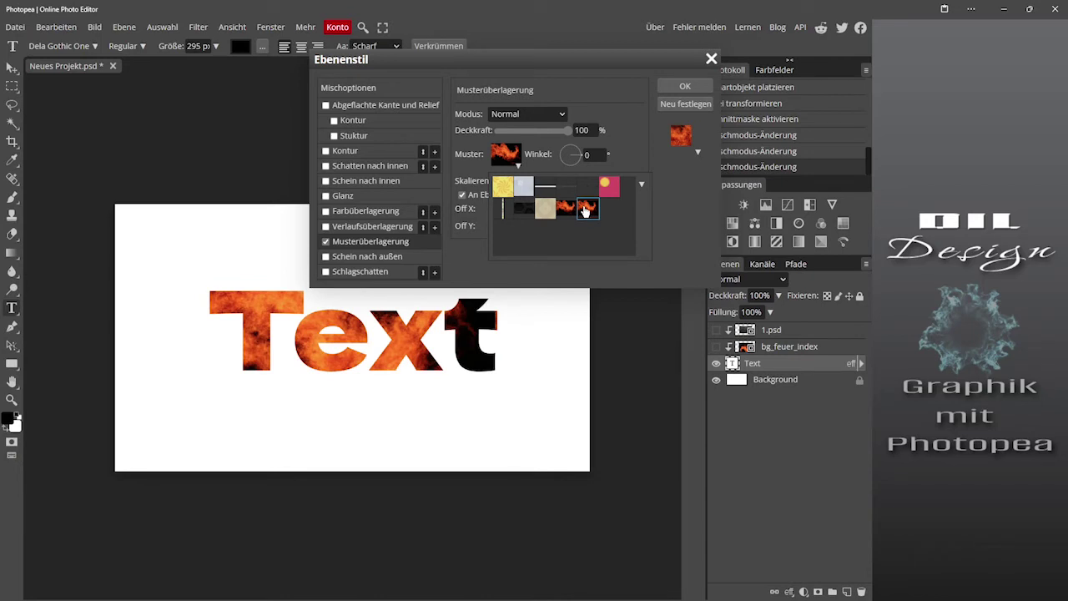
click(622, 148)
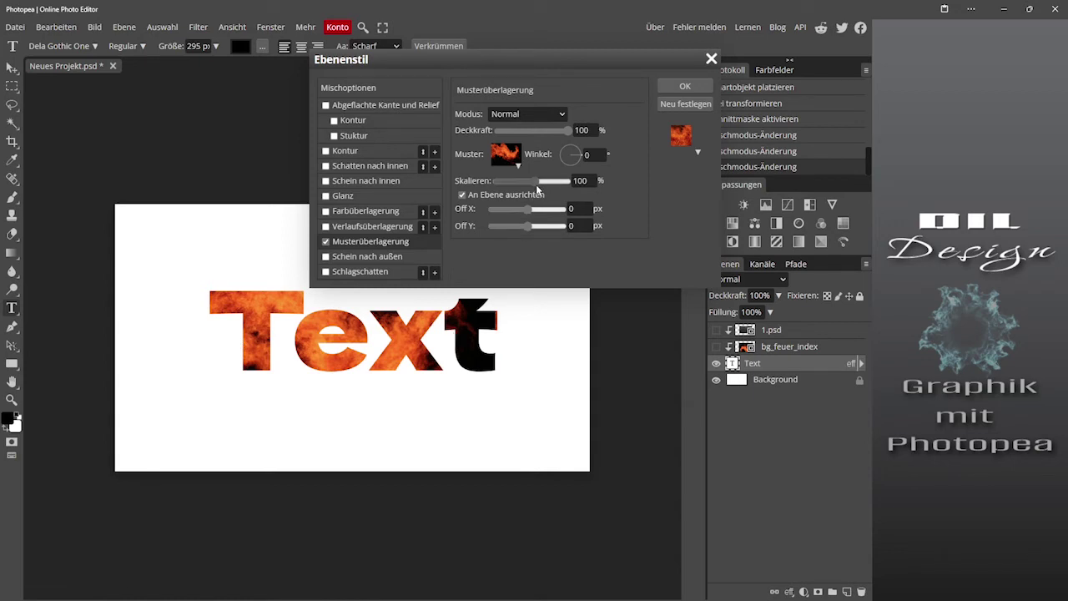
drag(534, 181, 493, 190)
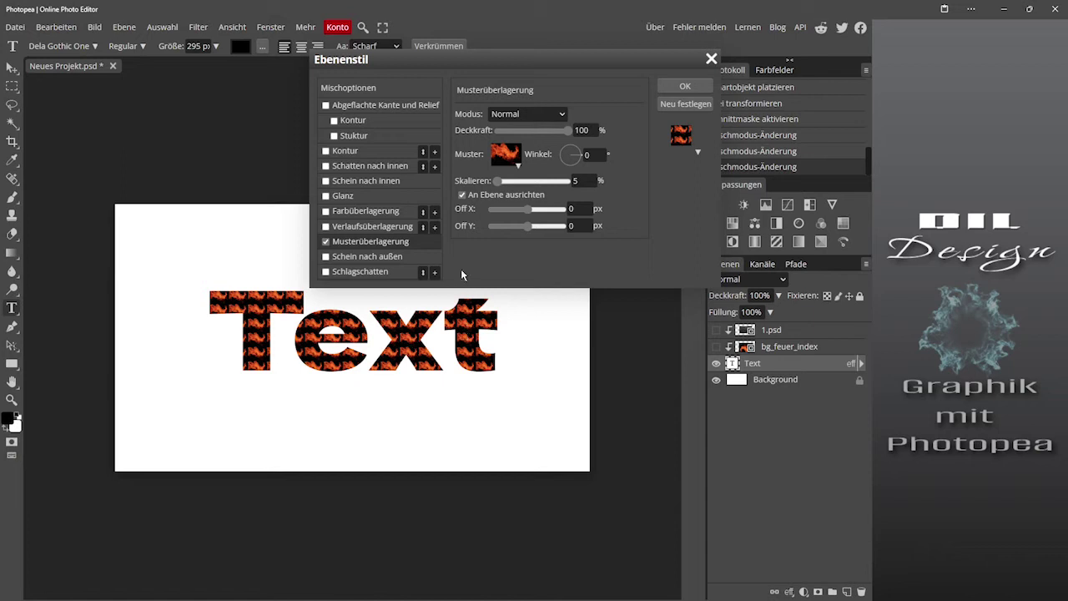
drag(501, 184, 538, 185)
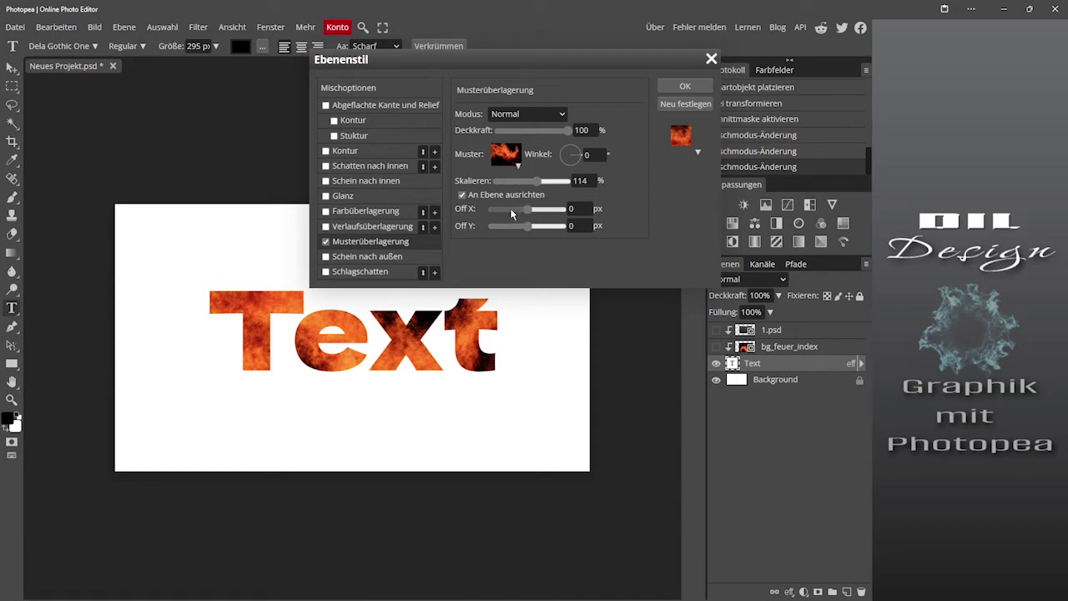
mouse_move(527, 209)
mouse_down()
mouse_move(487, 213)
mouse_move(527, 211)
mouse_move(531, 229)
mouse_move(541, 226)
mouse_up()
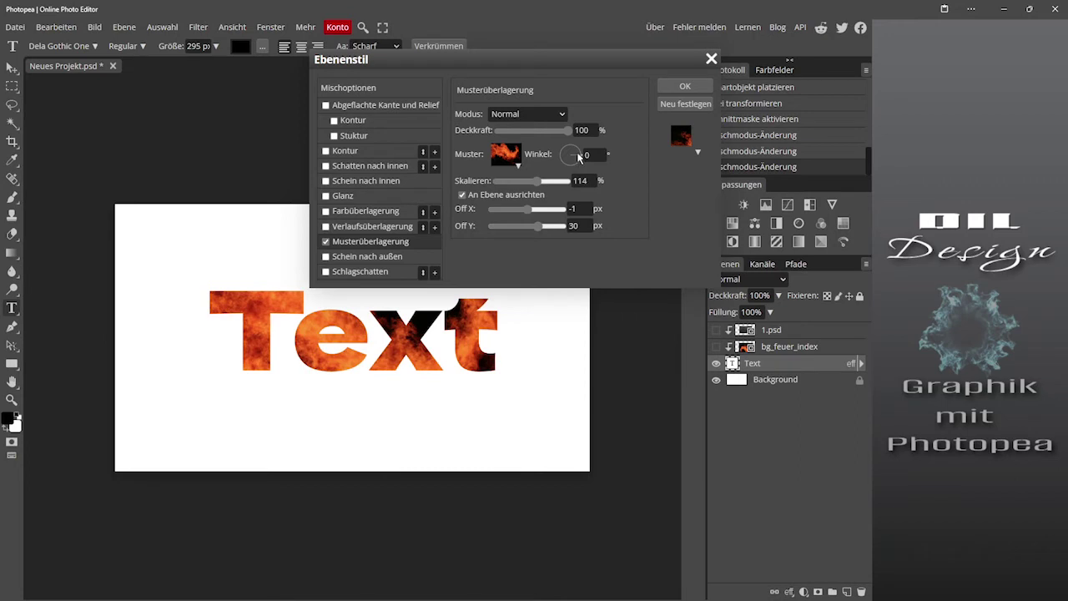
drag(578, 157, 555, 160)
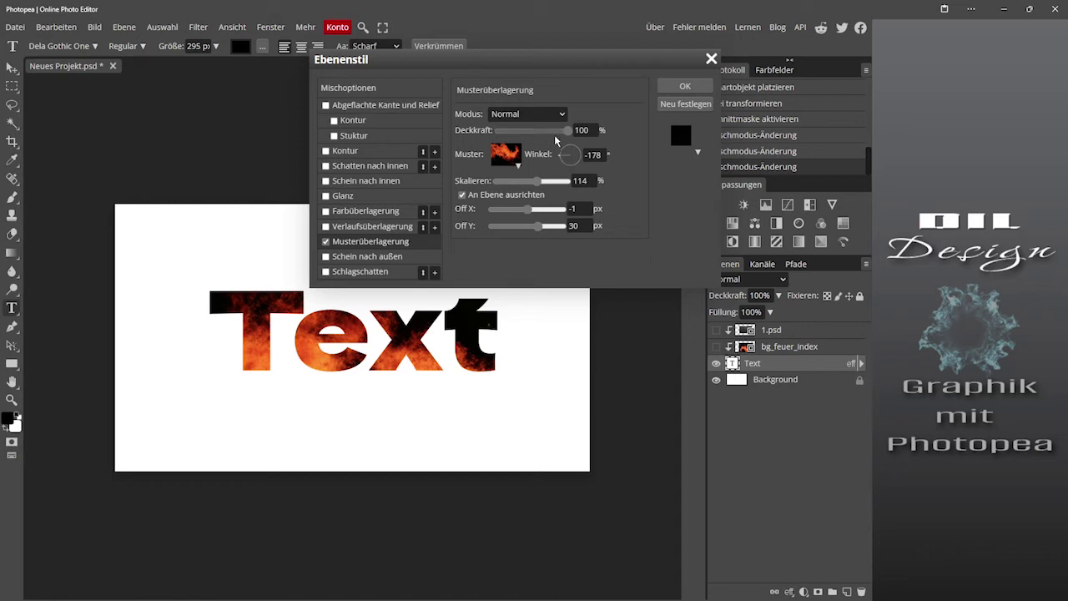
drag(570, 132, 577, 129)
click(564, 117)
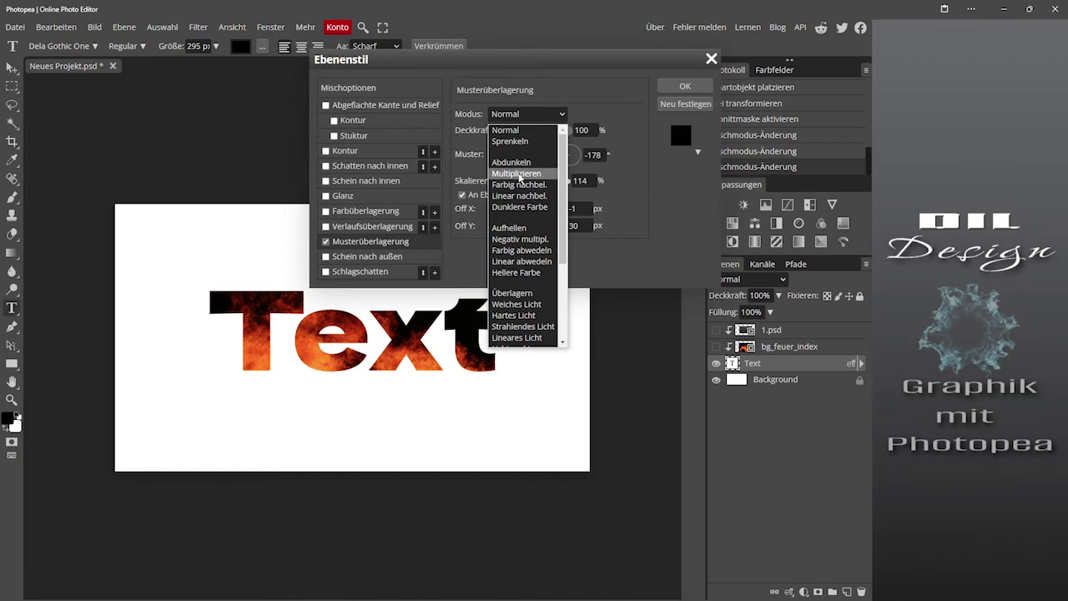
click(520, 174)
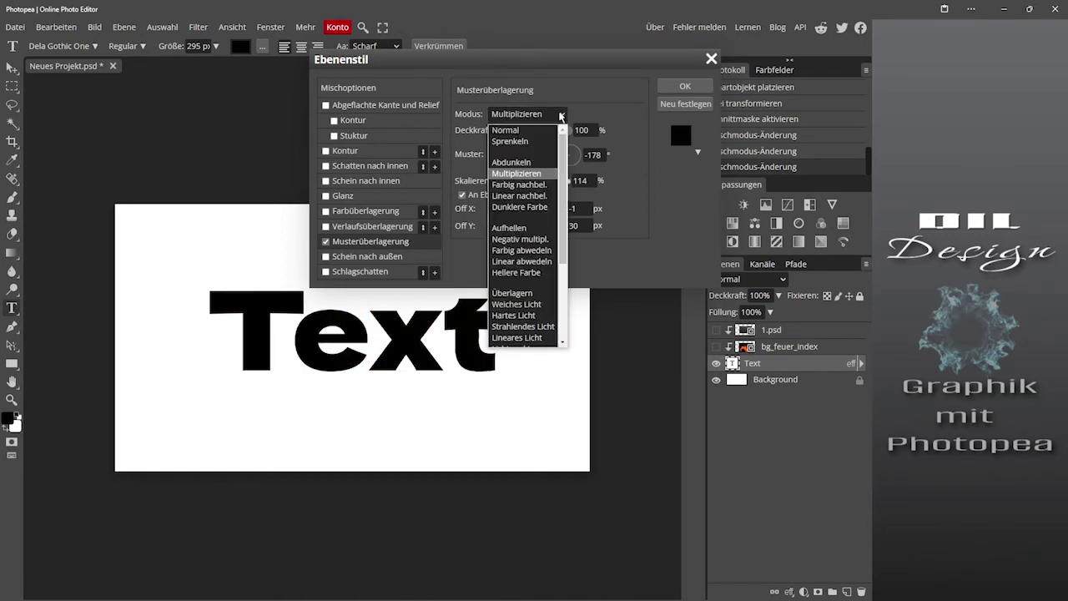
click(562, 116)
click(523, 228)
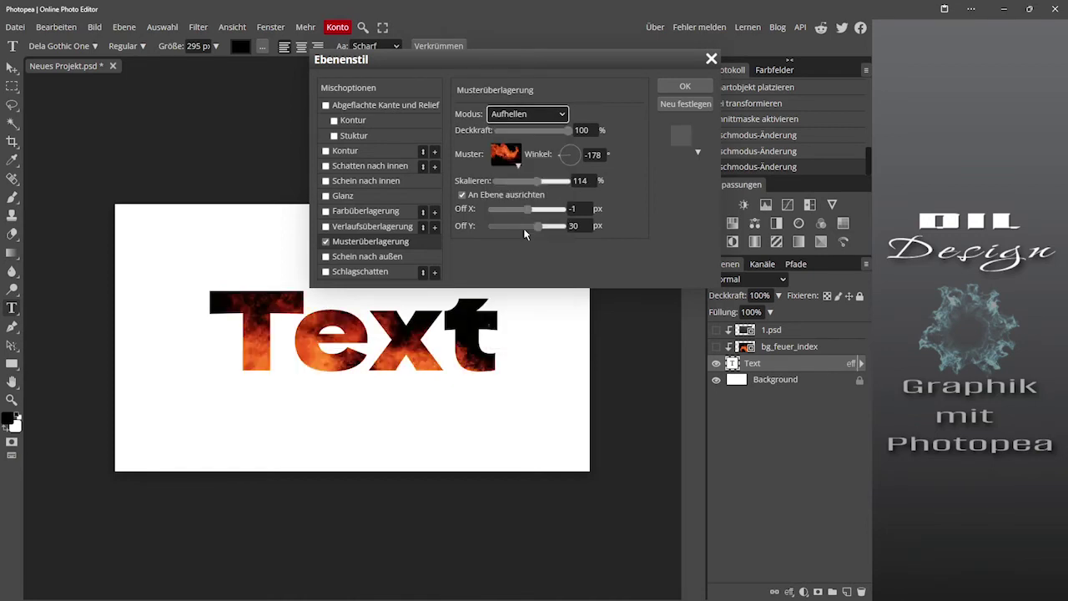
click(551, 118)
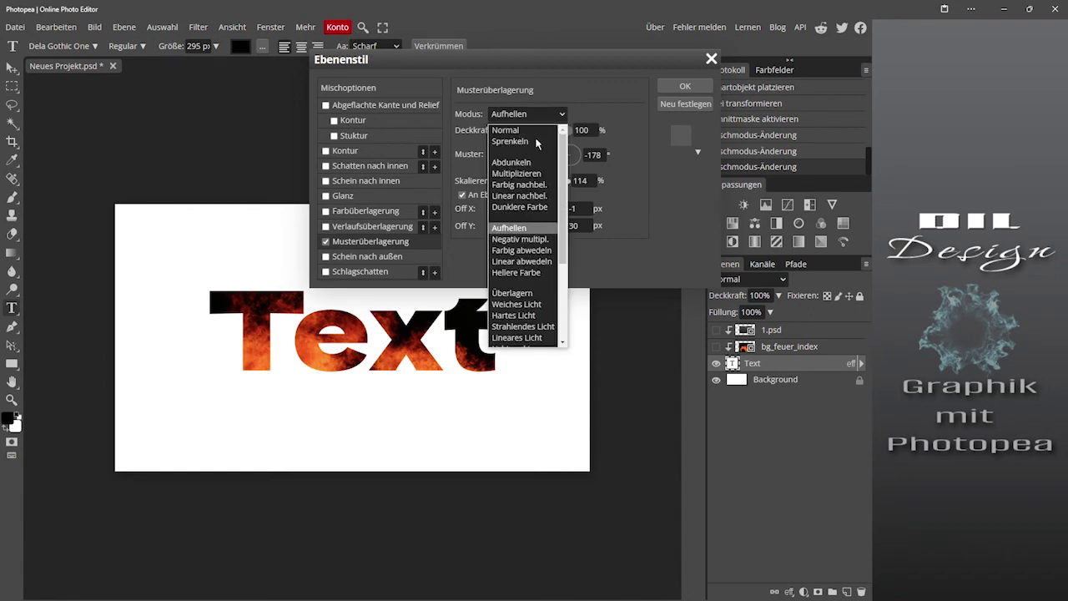
click(536, 137)
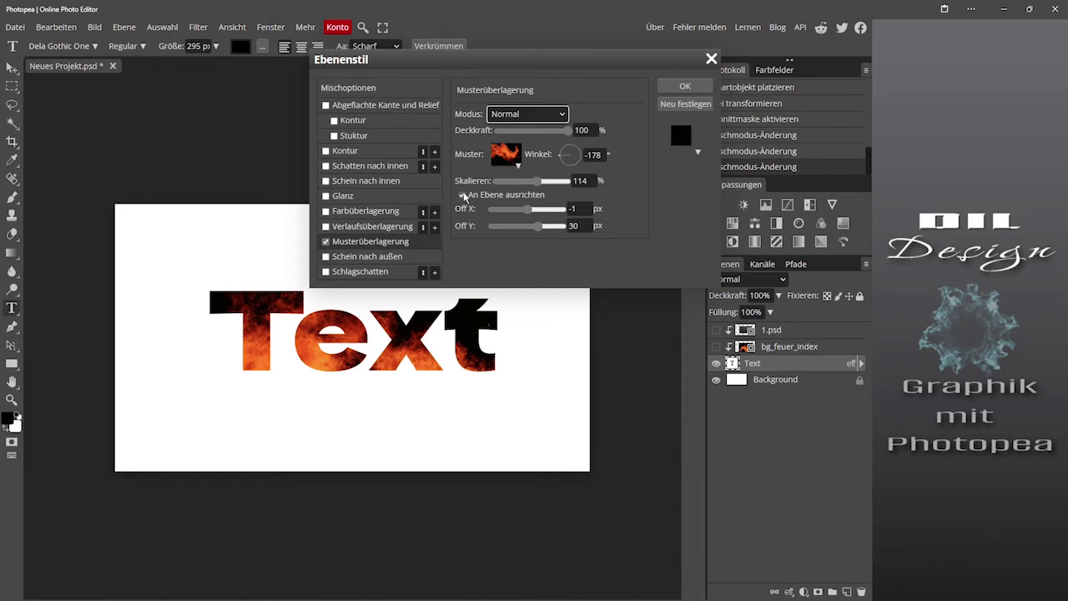
click(464, 197)
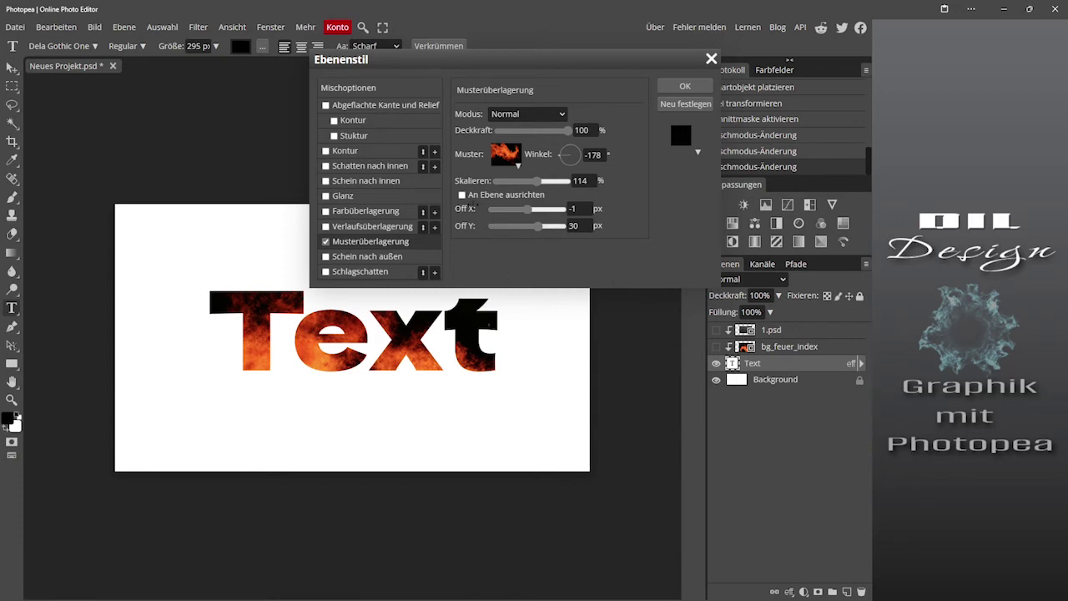
click(463, 195)
drag(544, 61, 564, 55)
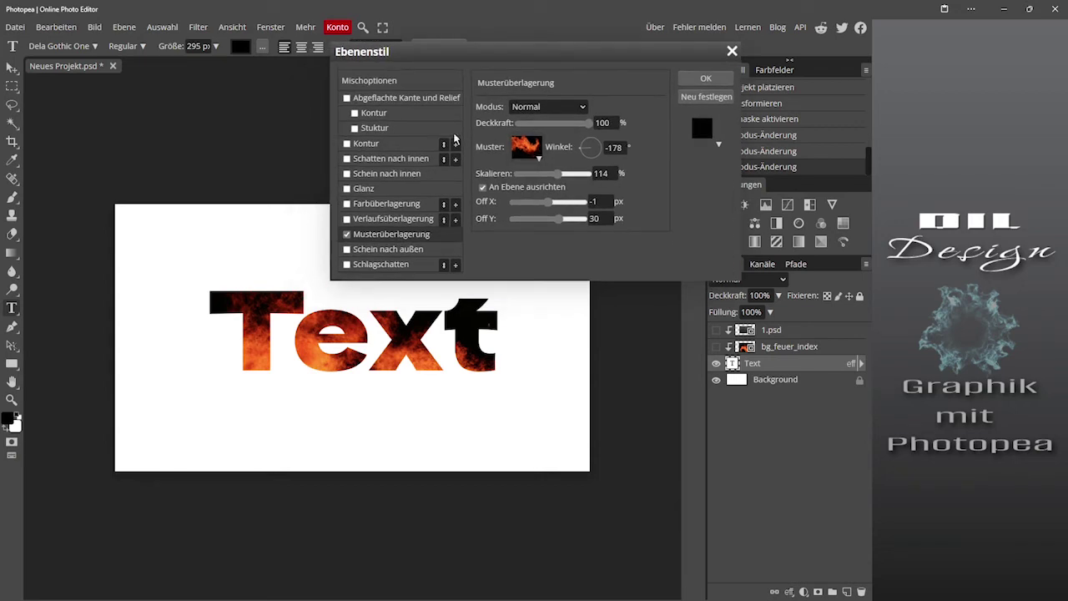
Step: Enable Abgeflachte Kante und Relief with 1000% depth and 12 px size
click(375, 99)
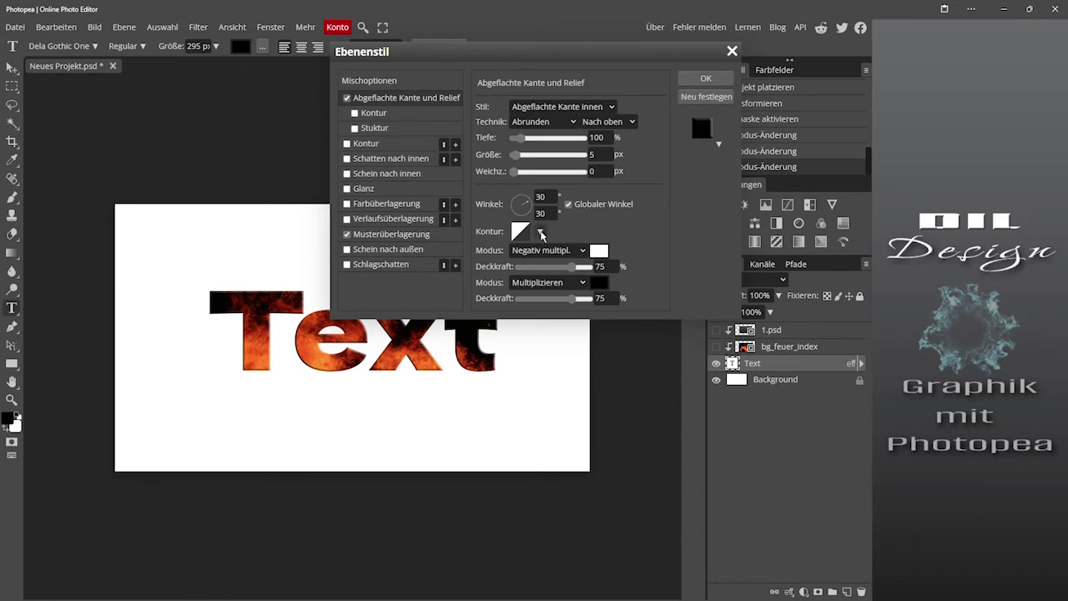
click(599, 138)
text(0)
key(Return)
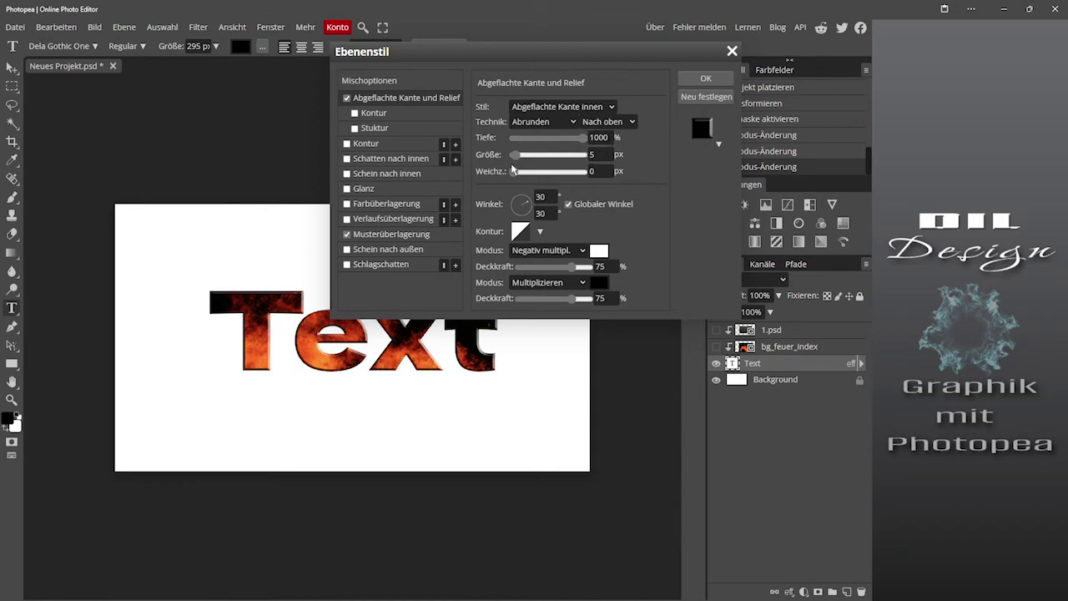
click(515, 155)
drag(515, 154, 518, 154)
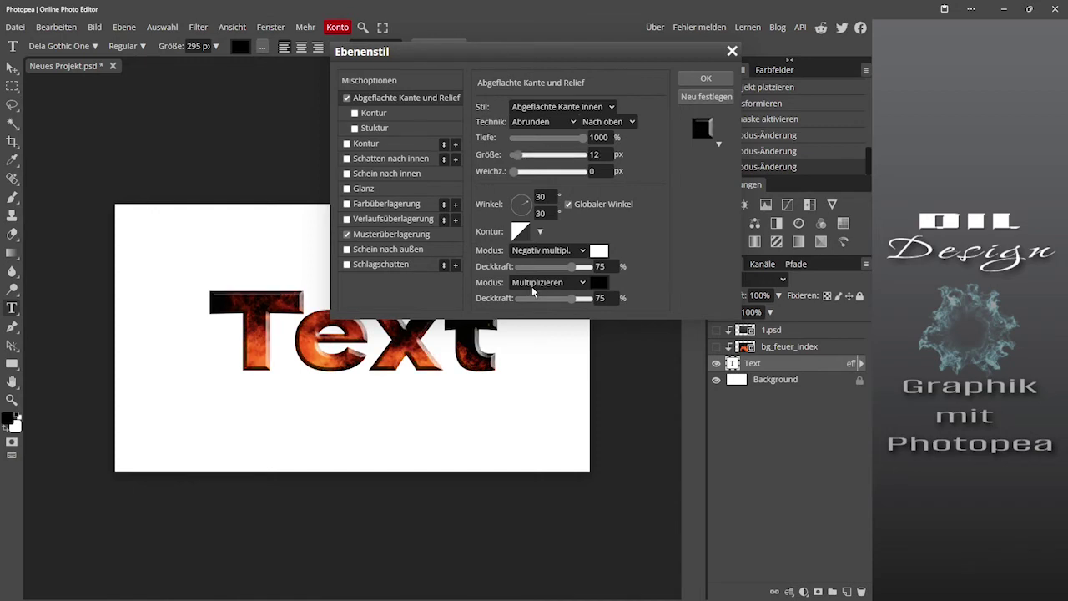
Step: Give the bevel an independent 120° angle and a spiky gloss contour, then confirm
click(570, 205)
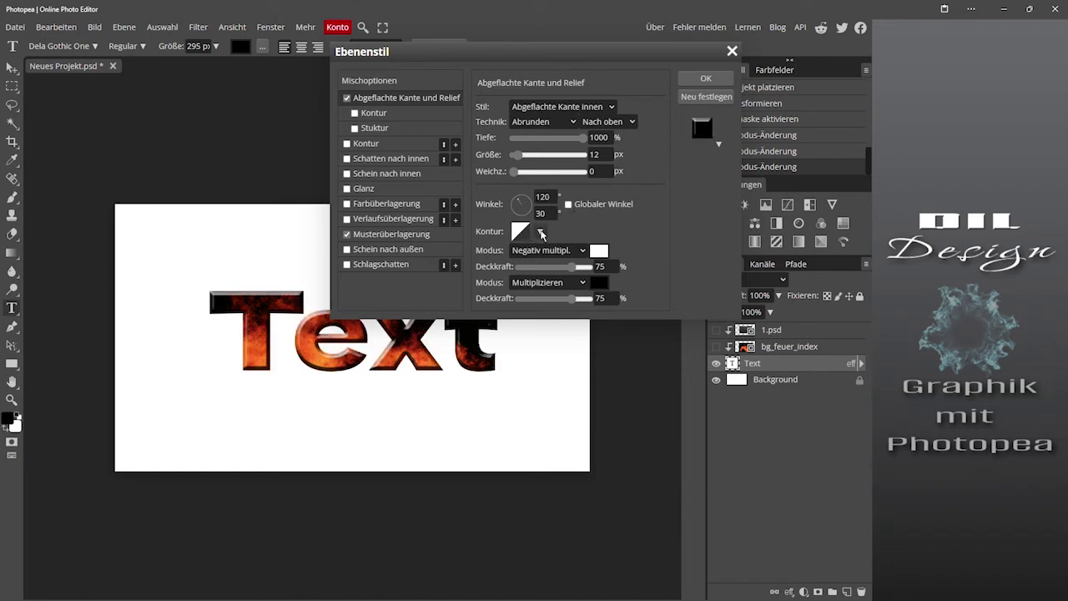
click(541, 233)
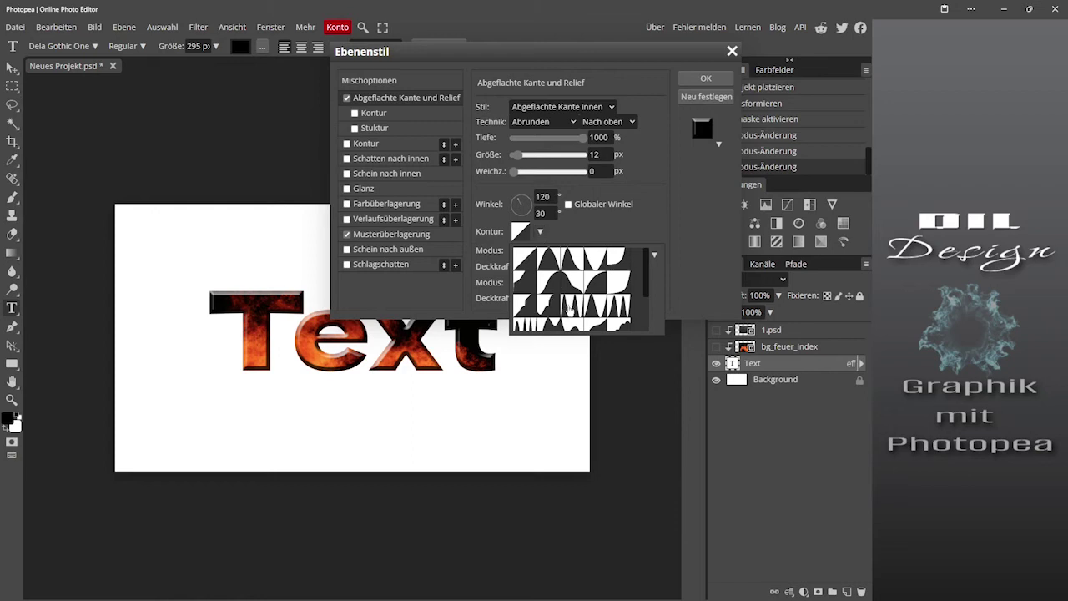
click(569, 308)
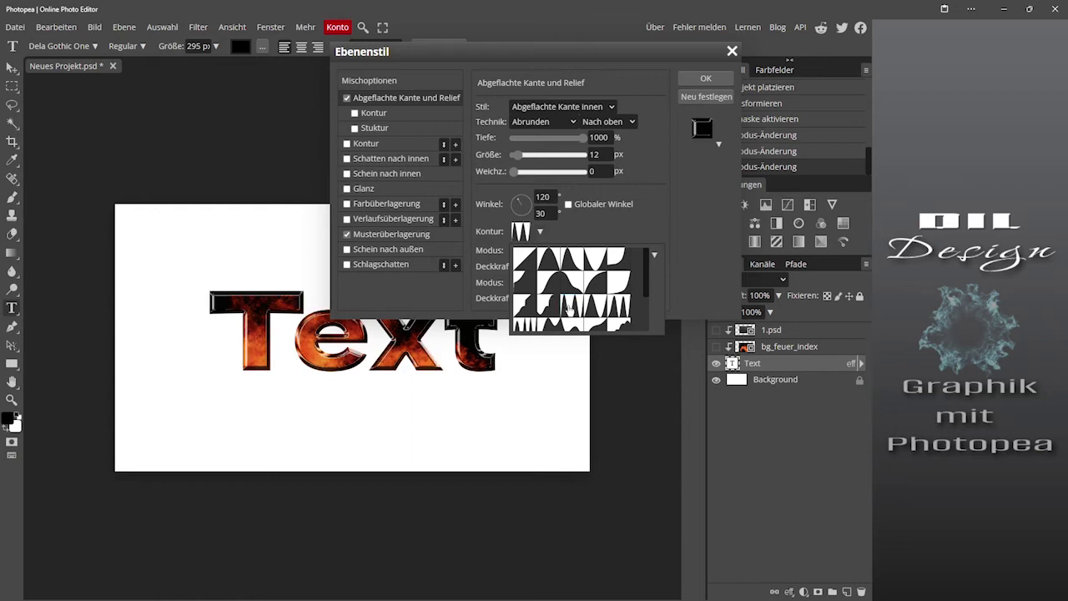
click(641, 219)
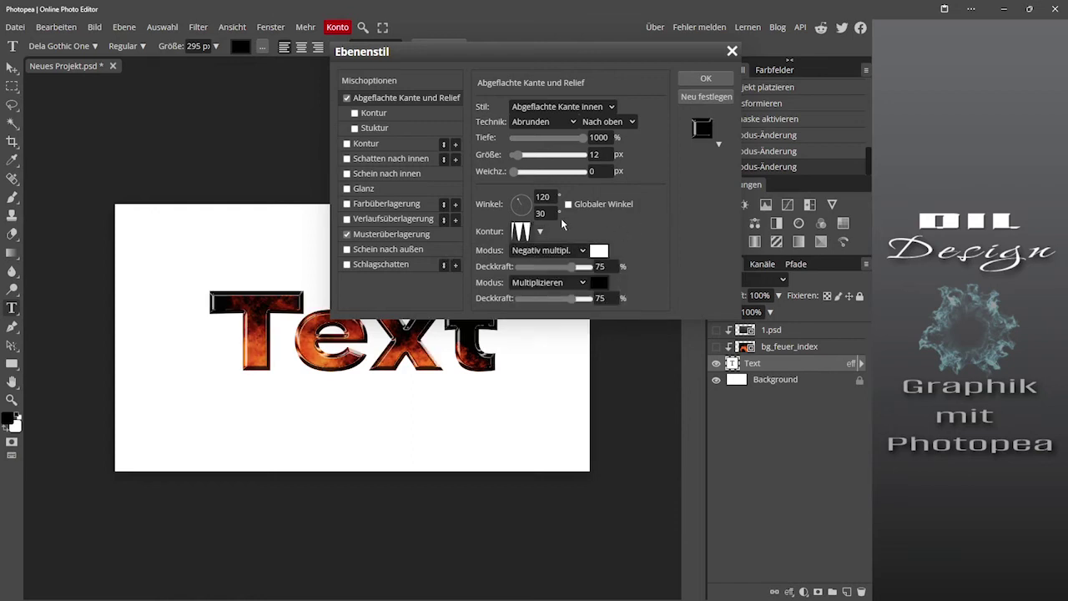
click(700, 79)
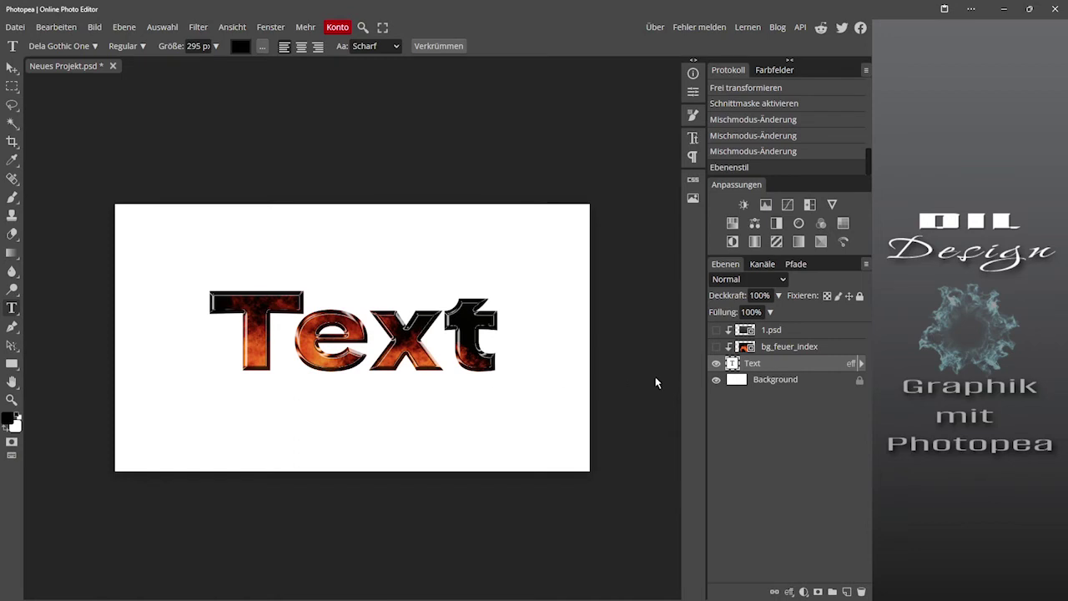
Step: Fill the Background layer with the black foreground colour
click(779, 381)
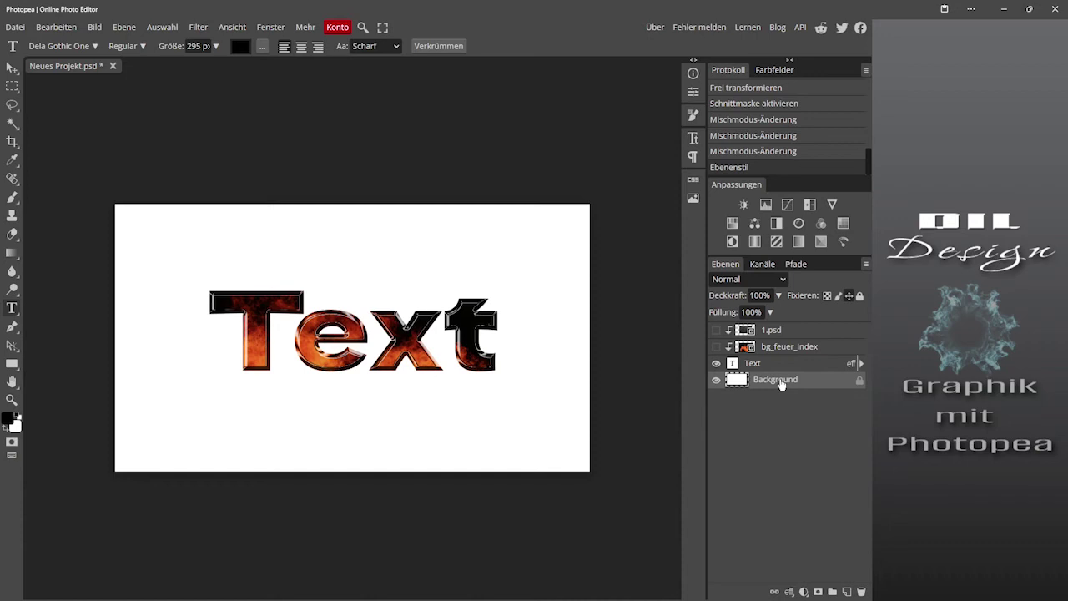
key(alt+BackSpace)
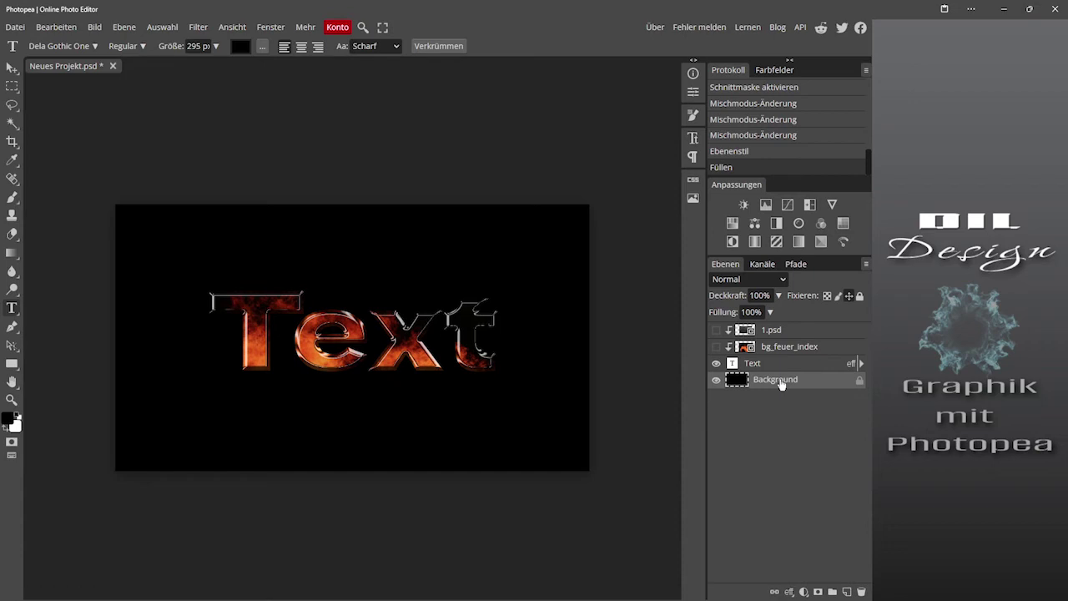
Step: Set the Text bevel to Hard Chisel, 3 px softening, 39% highlight and 41% shadow opacity
double_click(807, 368)
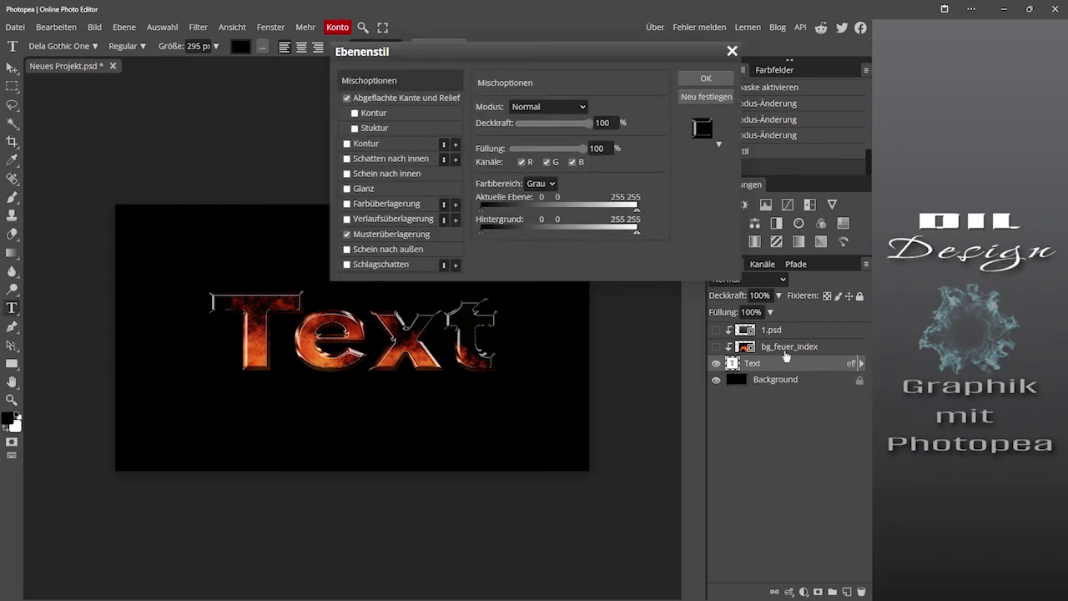
click(404, 98)
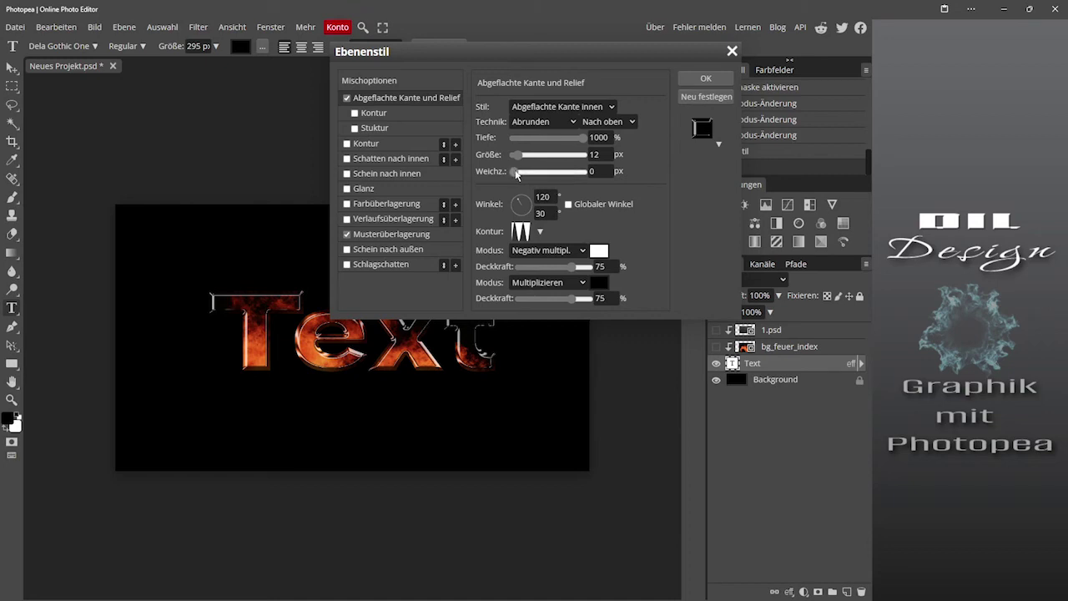
drag(516, 174, 539, 171)
drag(544, 171, 548, 172)
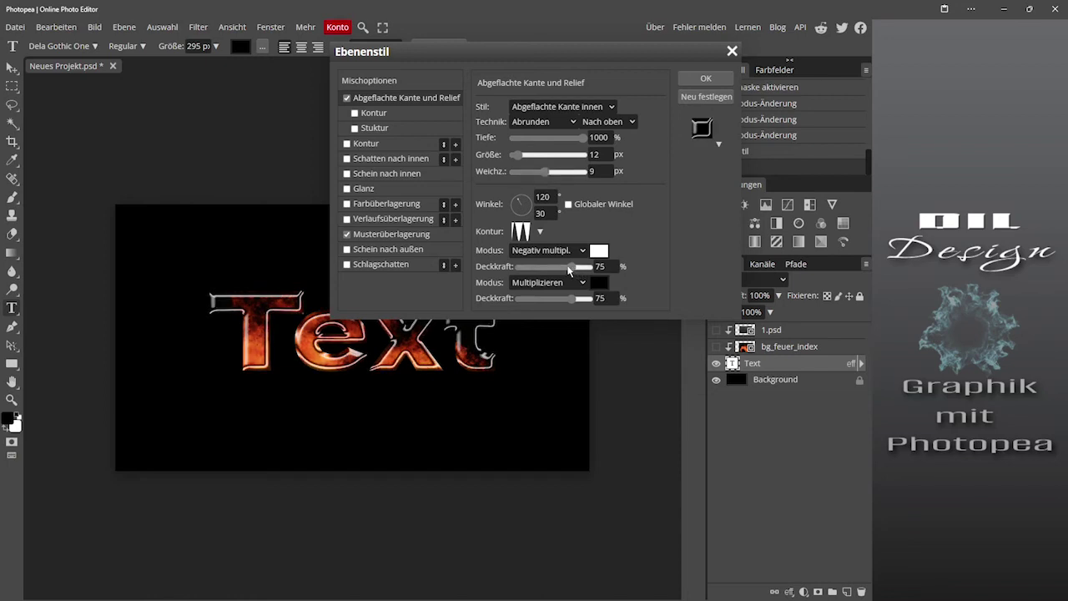
mouse_move(572, 266)
mouse_down()
mouse_move(546, 267)
mouse_move(549, 300)
mouse_up()
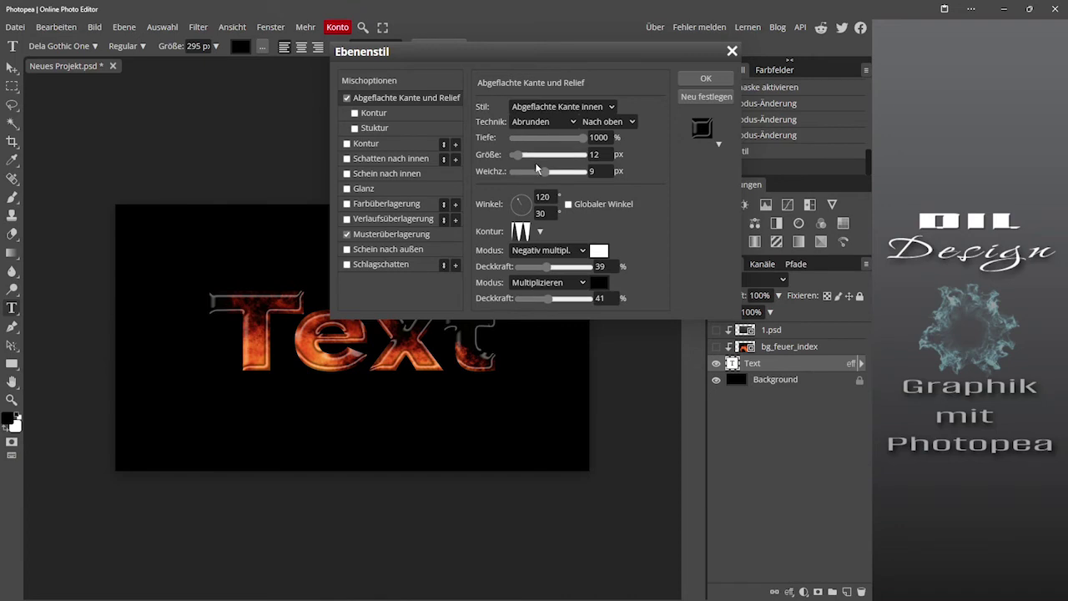
drag(548, 173, 519, 173)
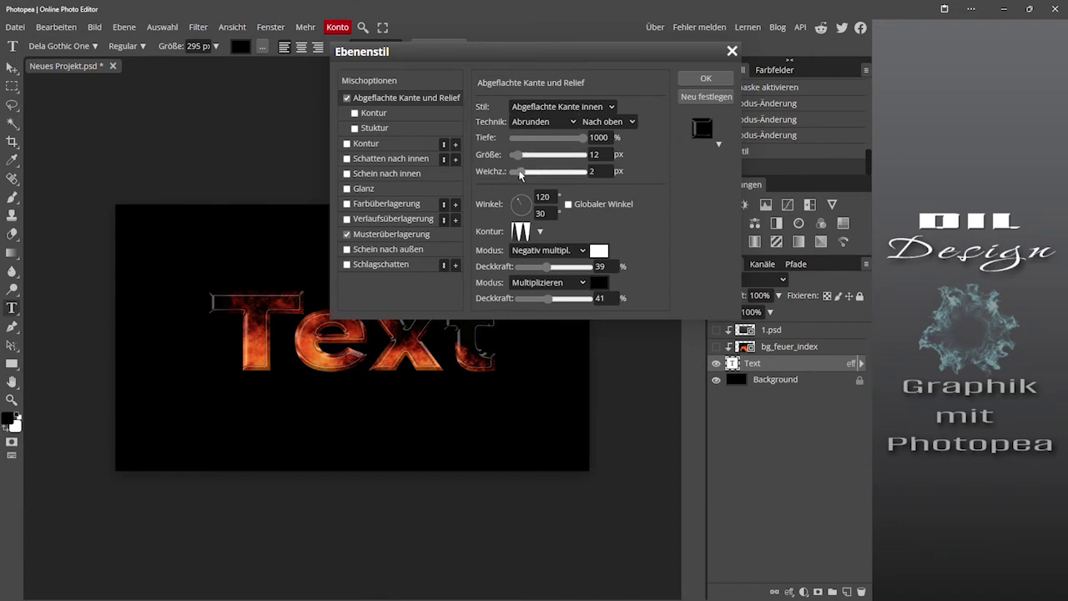
click(546, 122)
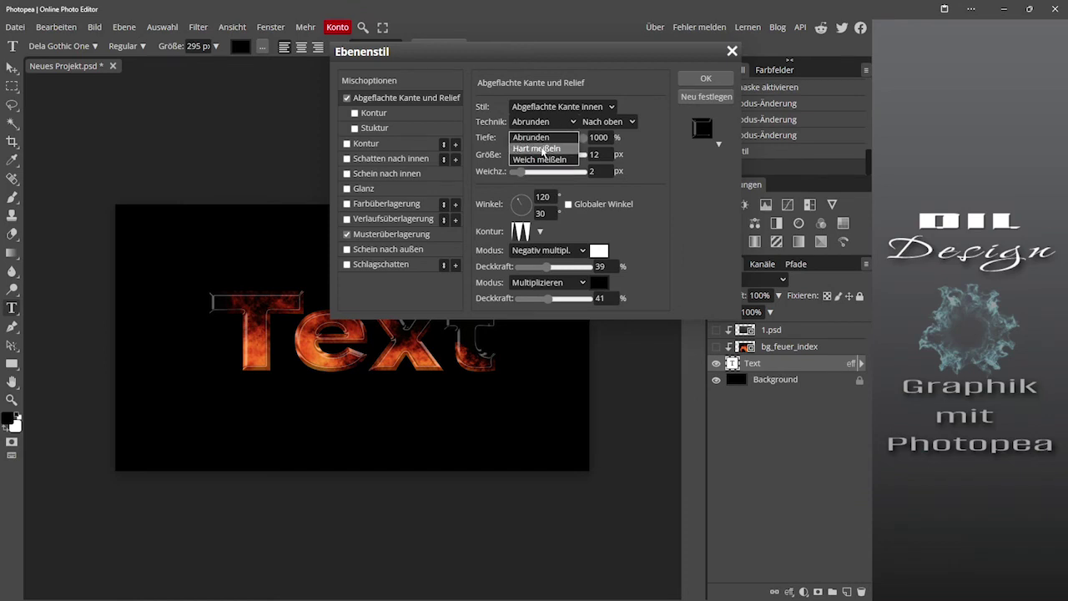
click(543, 151)
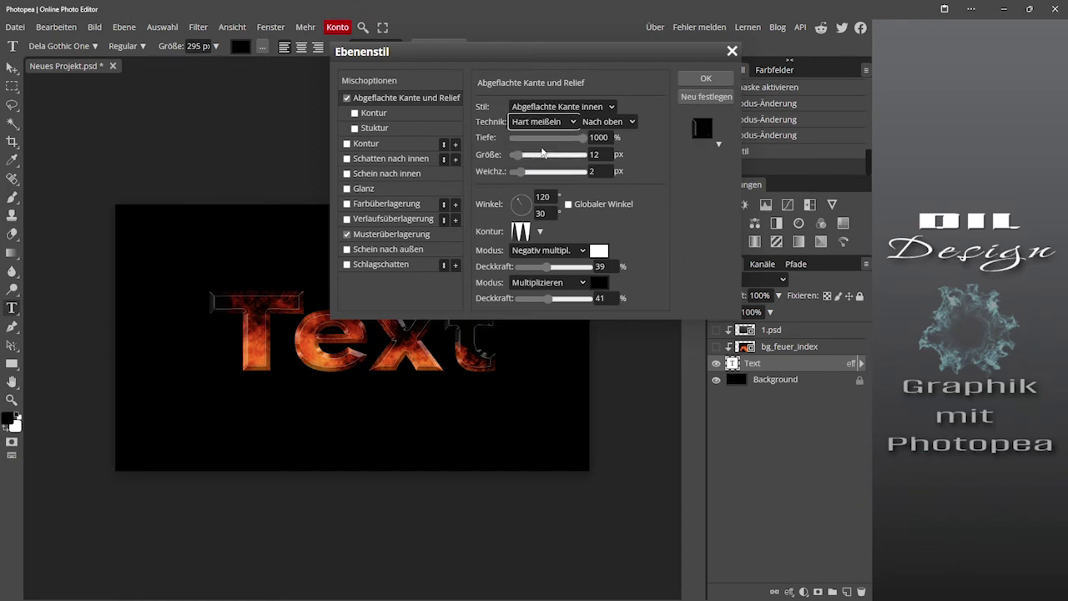
drag(518, 171, 528, 173)
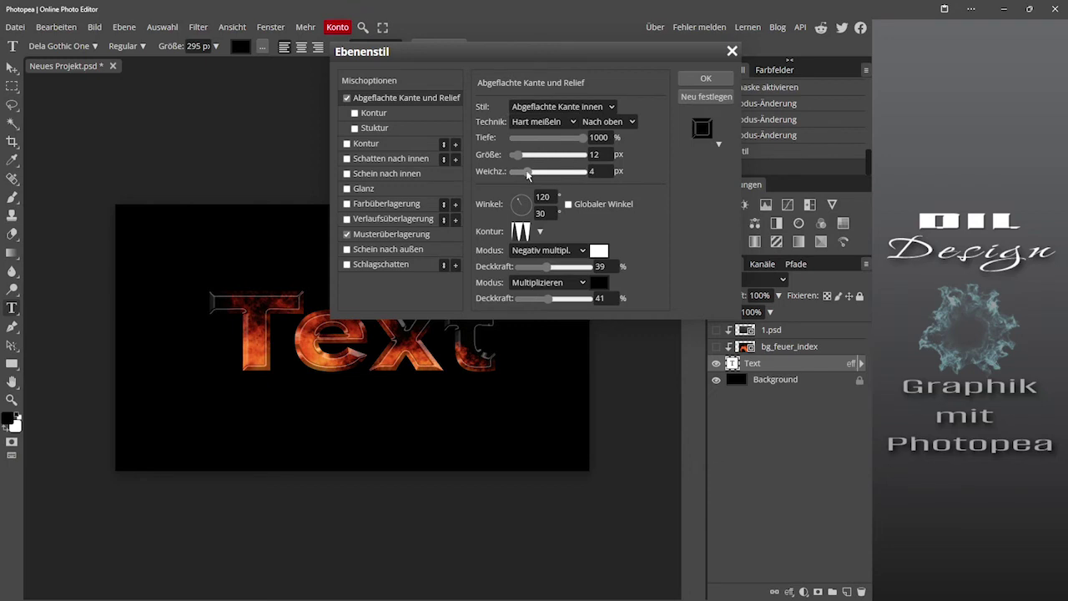
drag(526, 170, 523, 171)
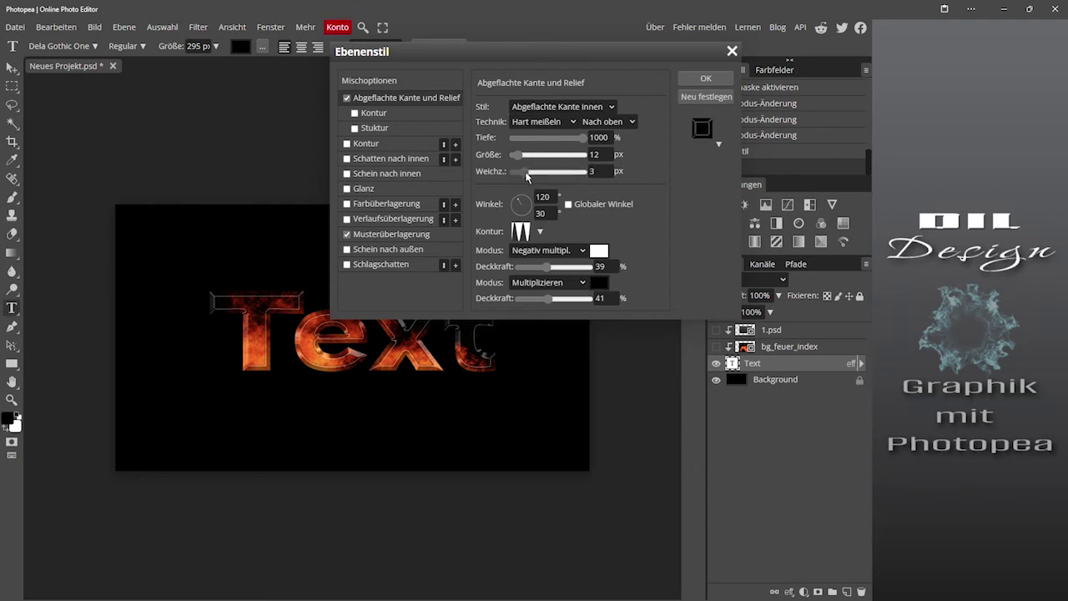
click(706, 80)
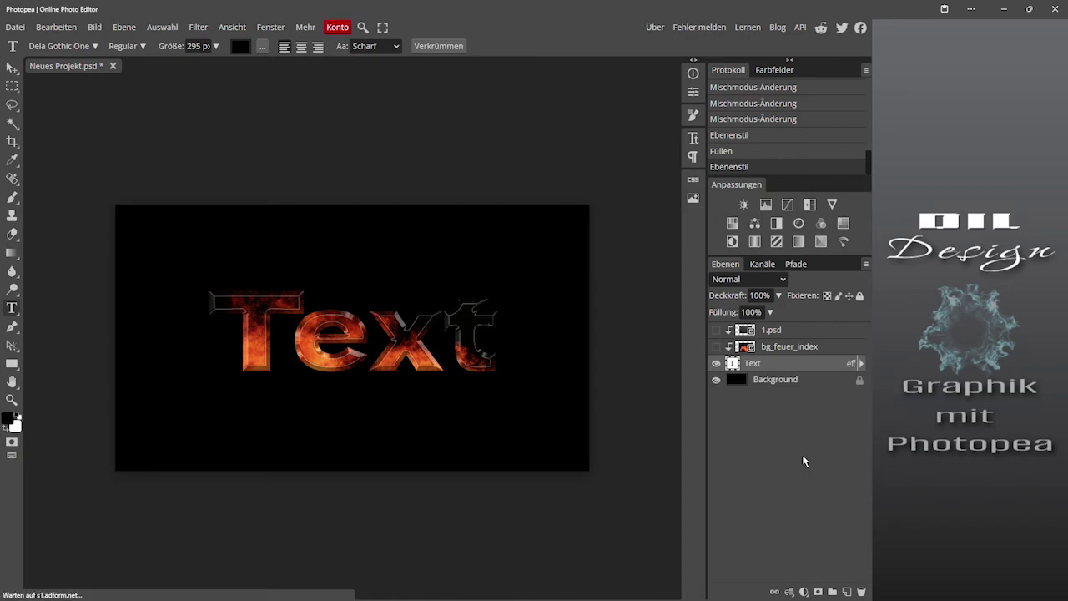
Step: Save the Text layer's pattern-overlay and bevel style as a new style preset
double_click(833, 368)
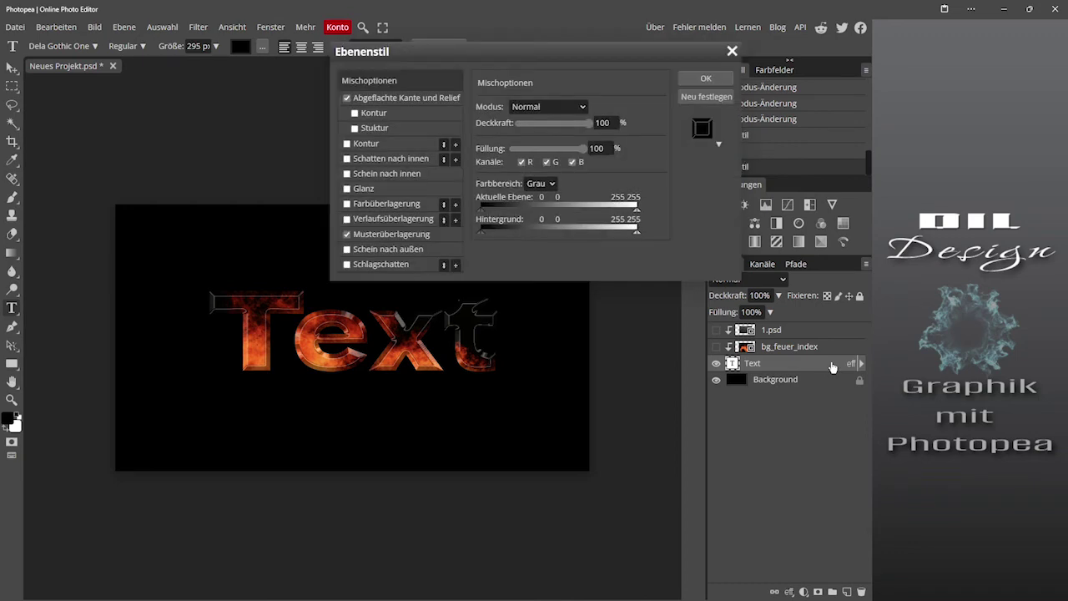
click(383, 236)
mouse_move(526, 147)
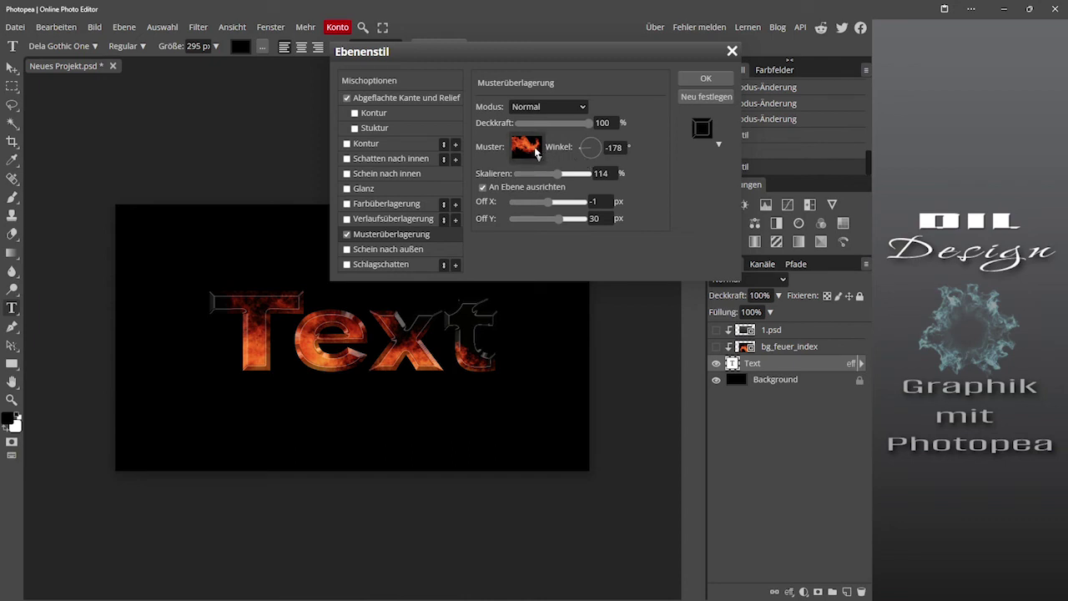
click(707, 98)
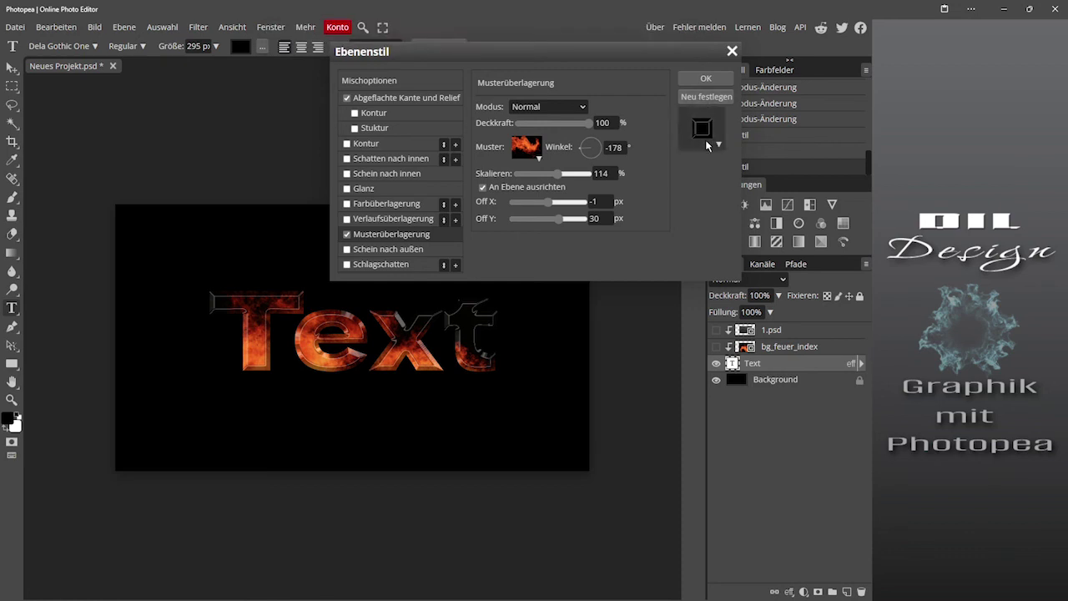
Step: Export the saved styles as an .ASL file from the style library menu
click(719, 146)
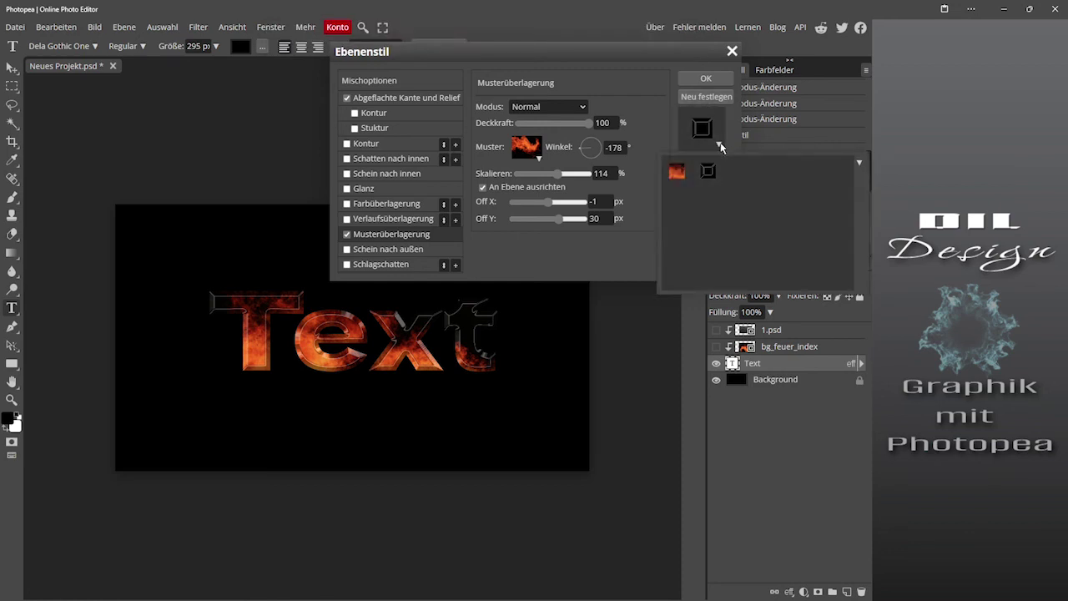
click(860, 164)
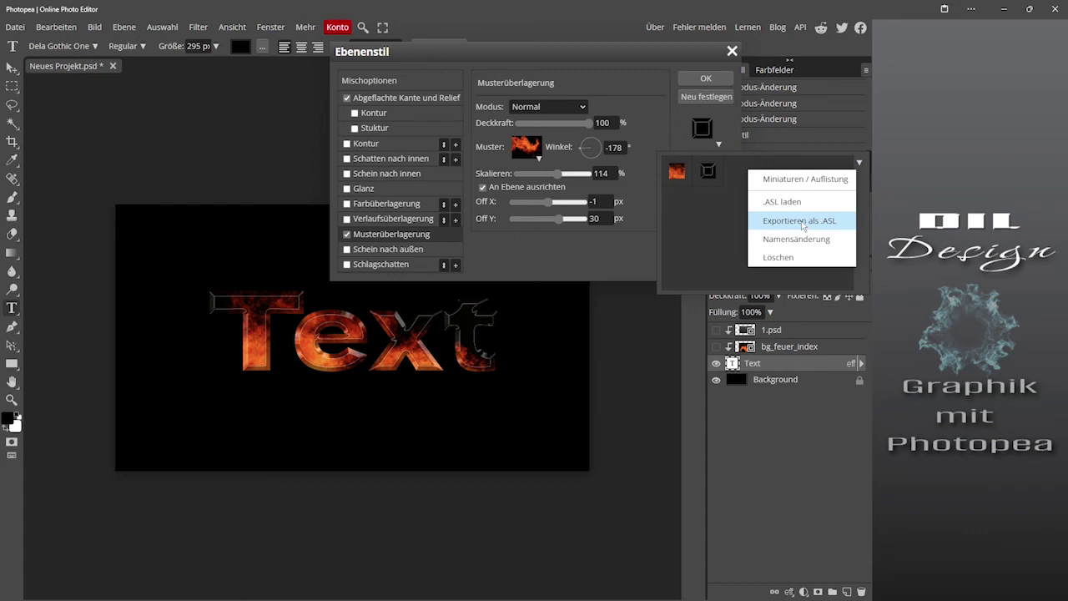
click(803, 222)
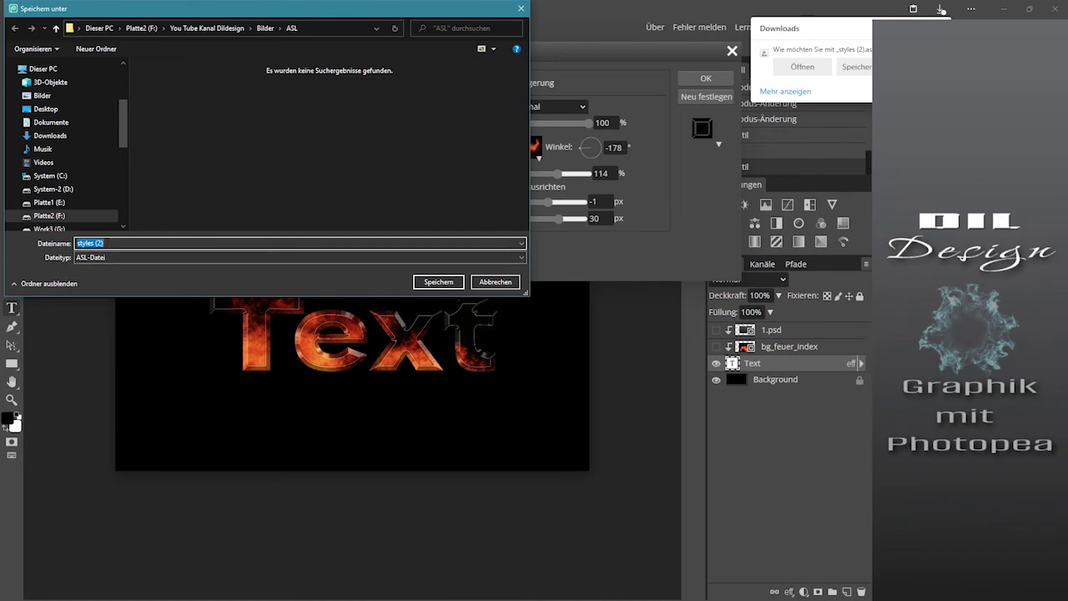
Step: Save the style file as 'Feuer' in the ASL folder
text(Feuer)
click(438, 282)
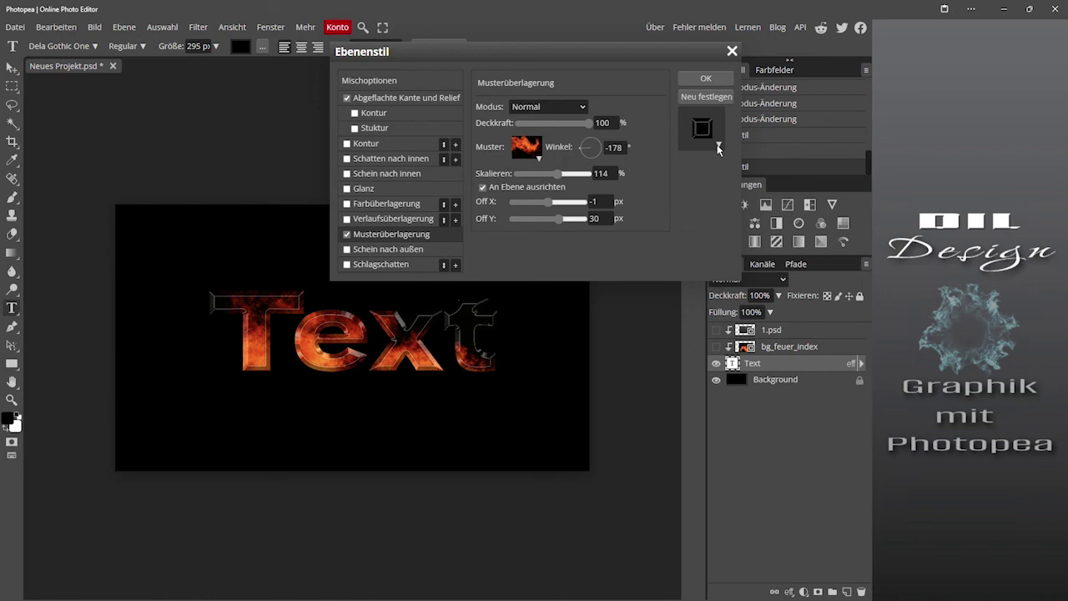
Step: Delete the fire pattern from the pattern library via its right-click menu
click(538, 159)
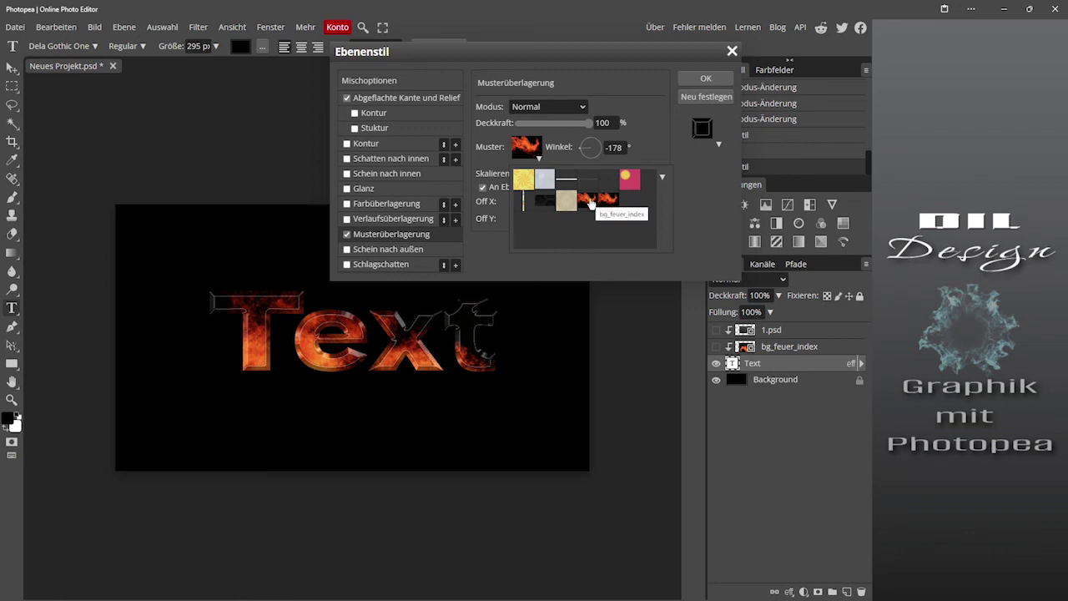
right_click(591, 203)
click(622, 228)
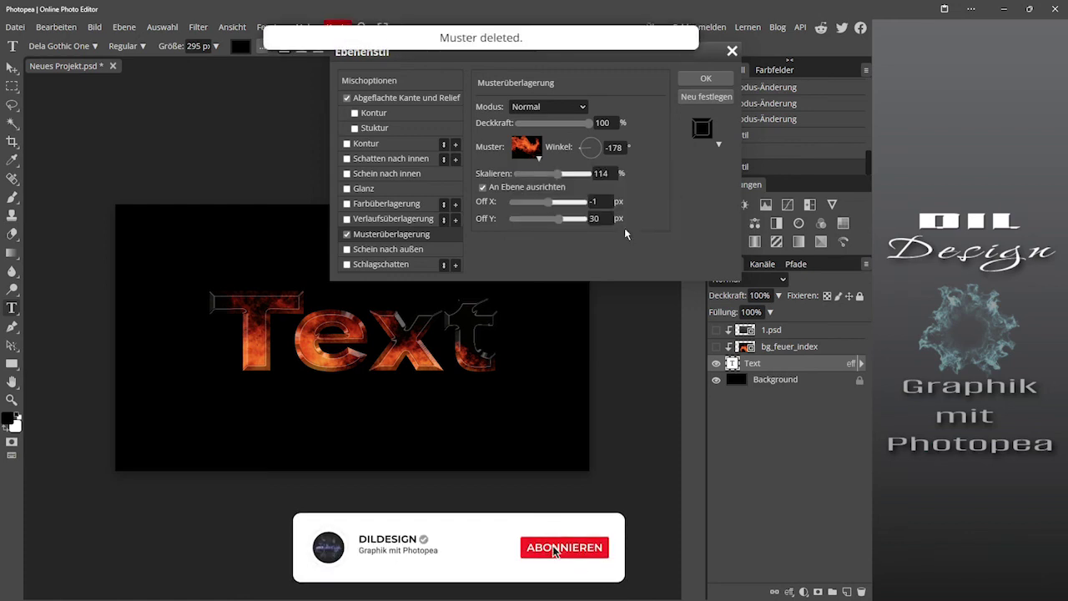
click(539, 158)
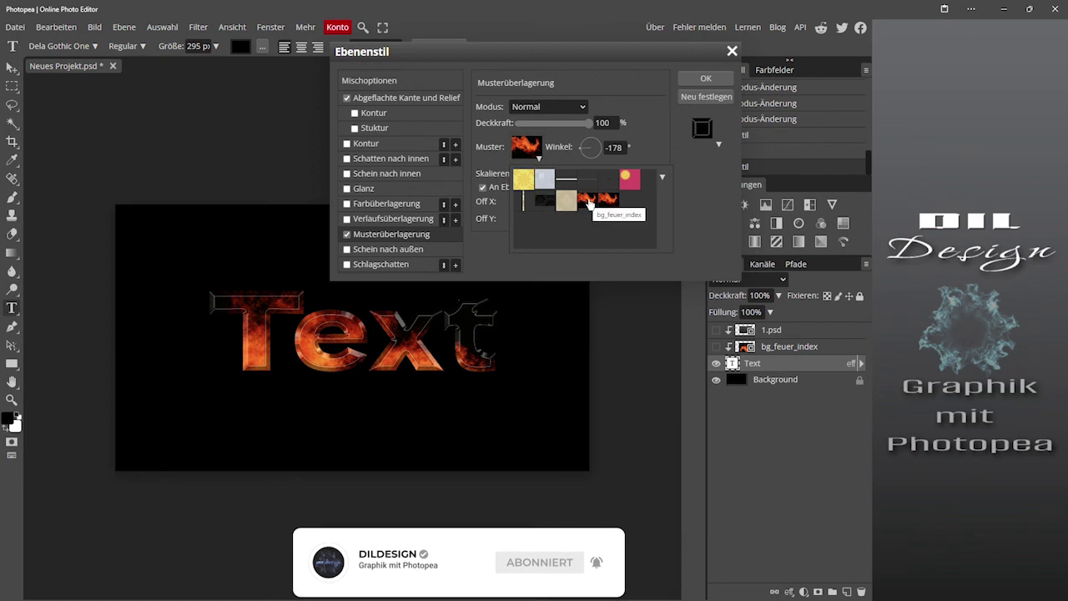
Step: Delete the black-frame style and both fire style presets from the saved styles list
click(719, 144)
right_click(707, 173)
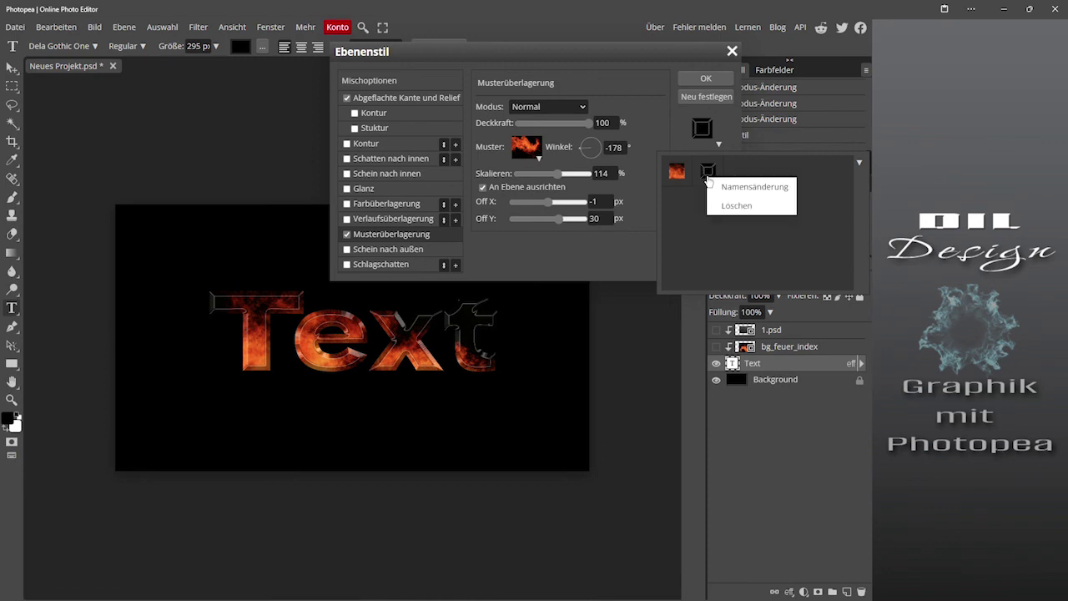
click(735, 203)
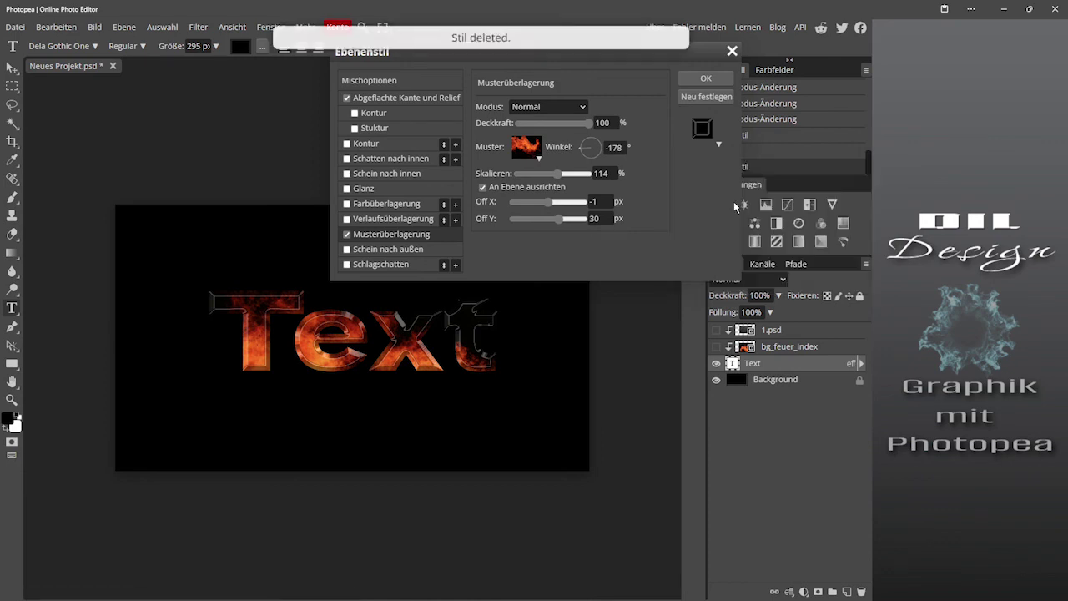
click(718, 144)
right_click(679, 170)
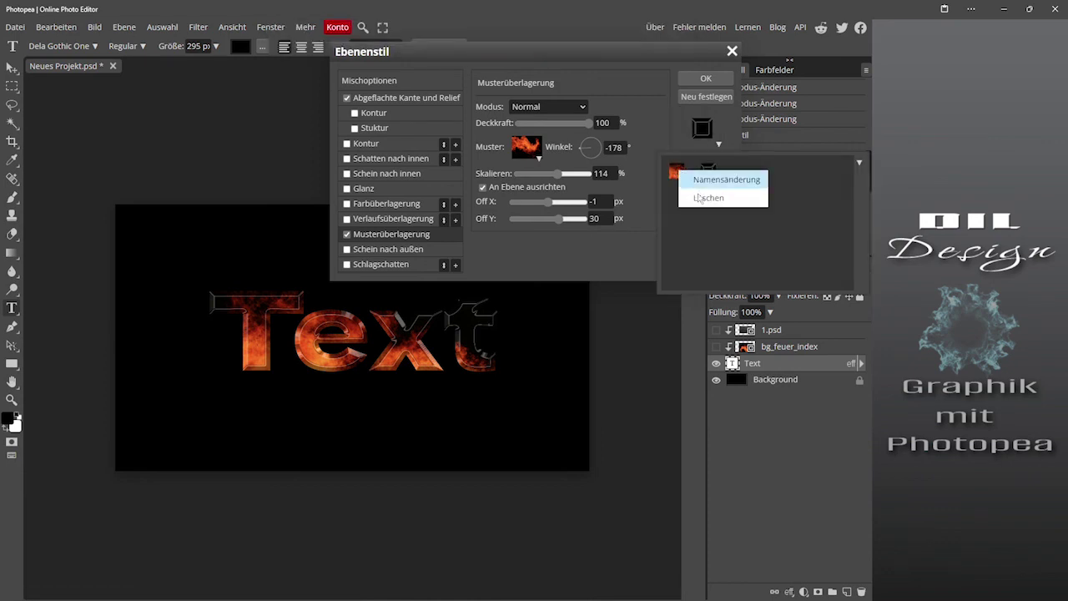
click(709, 196)
click(719, 145)
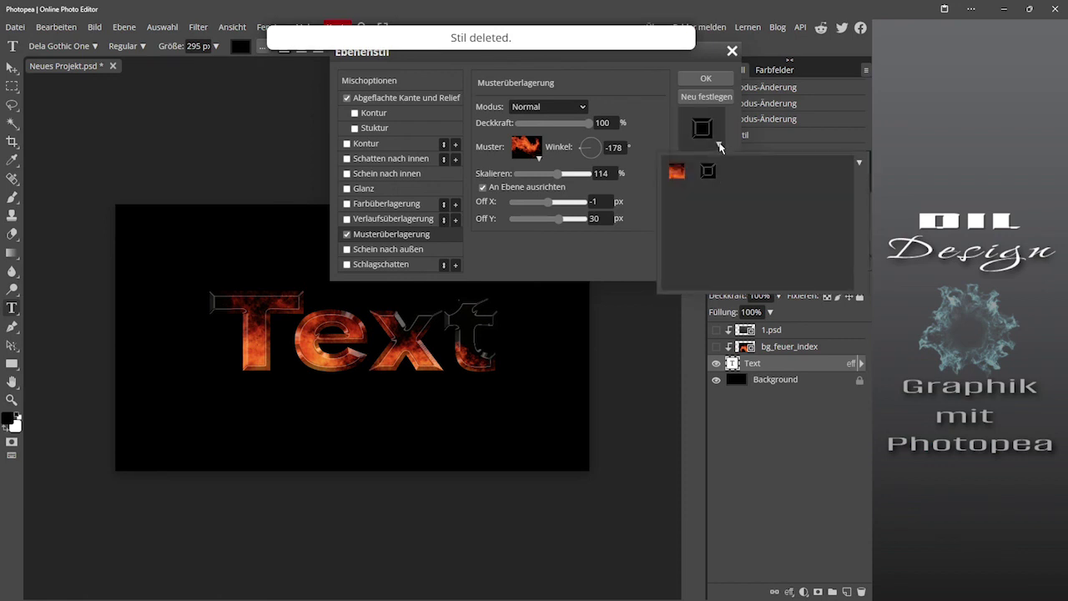
right_click(681, 173)
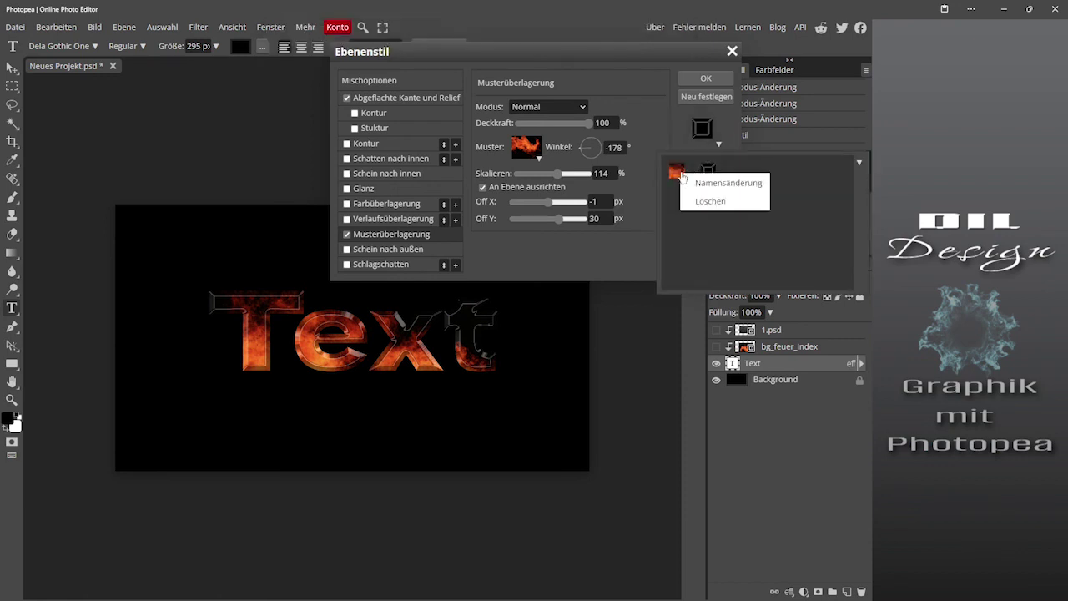
click(712, 201)
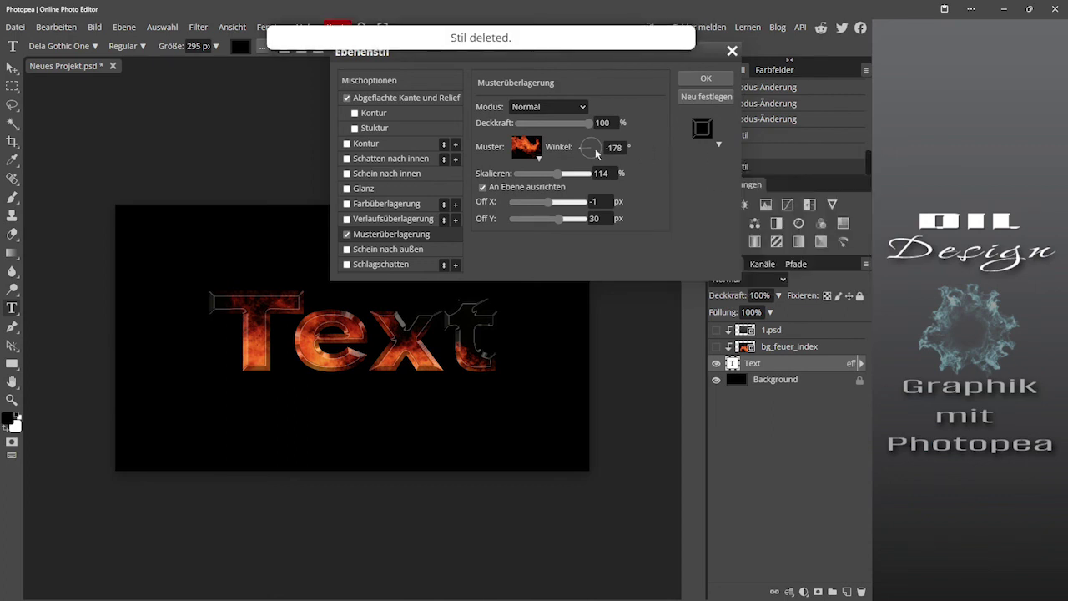
Step: Delete the two remaining fire patterns through the pattern library menu
click(540, 158)
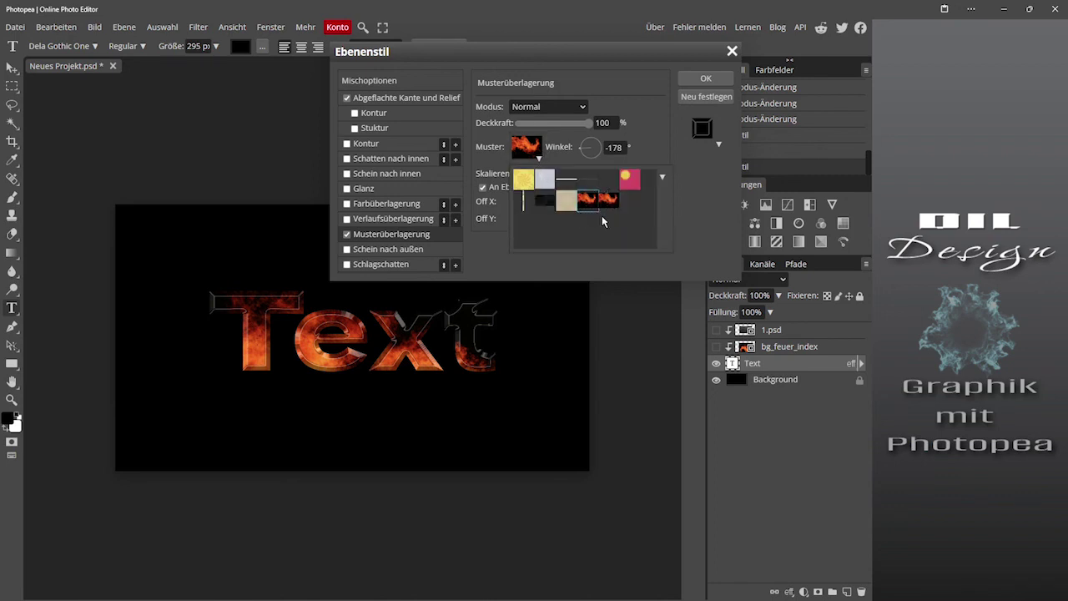
click(662, 177)
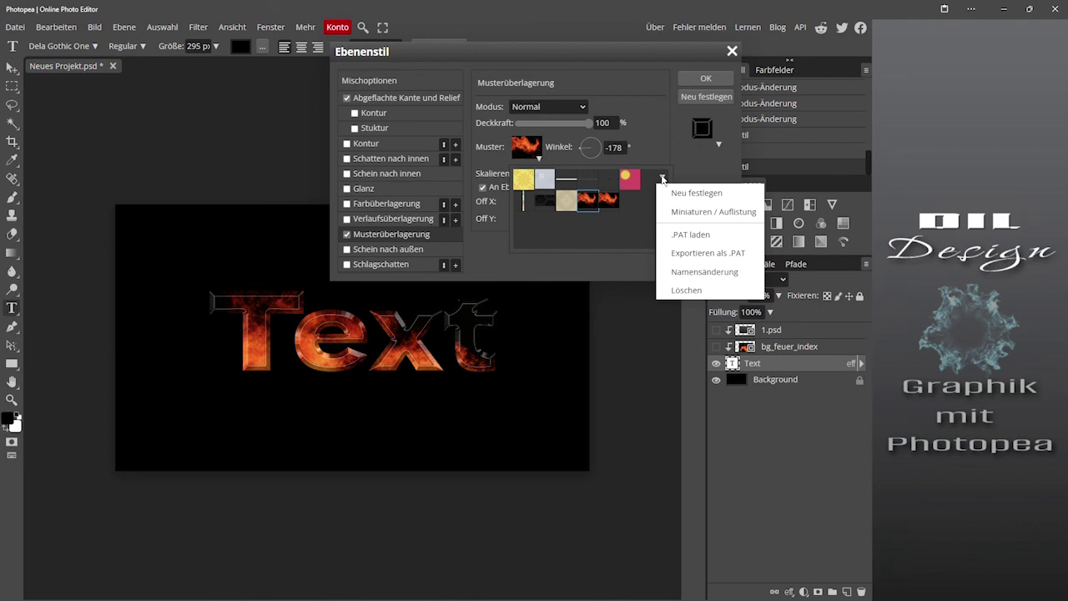
click(693, 291)
click(540, 158)
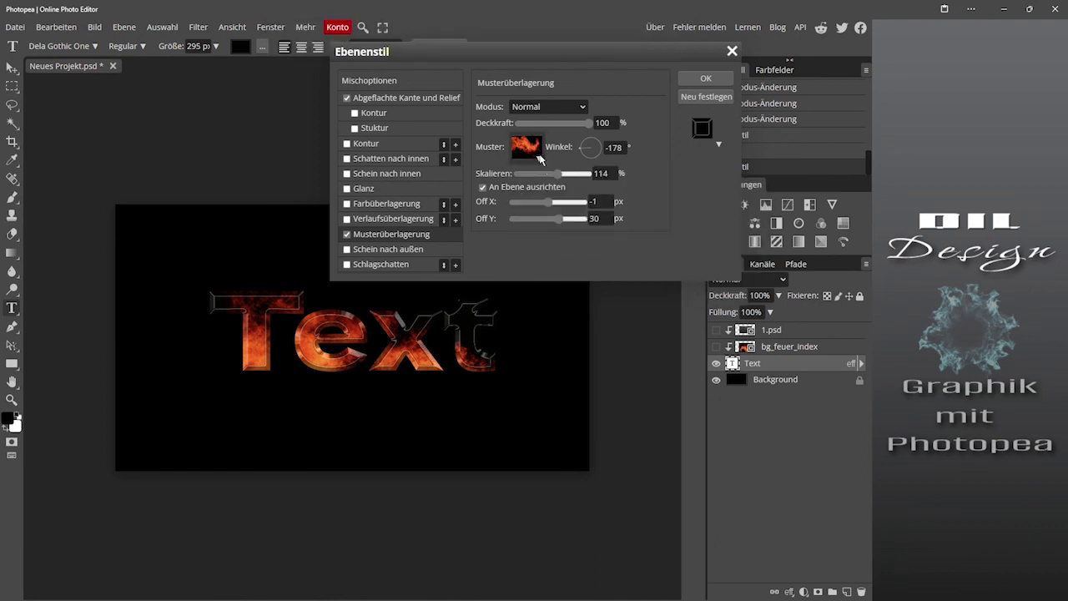
click(591, 201)
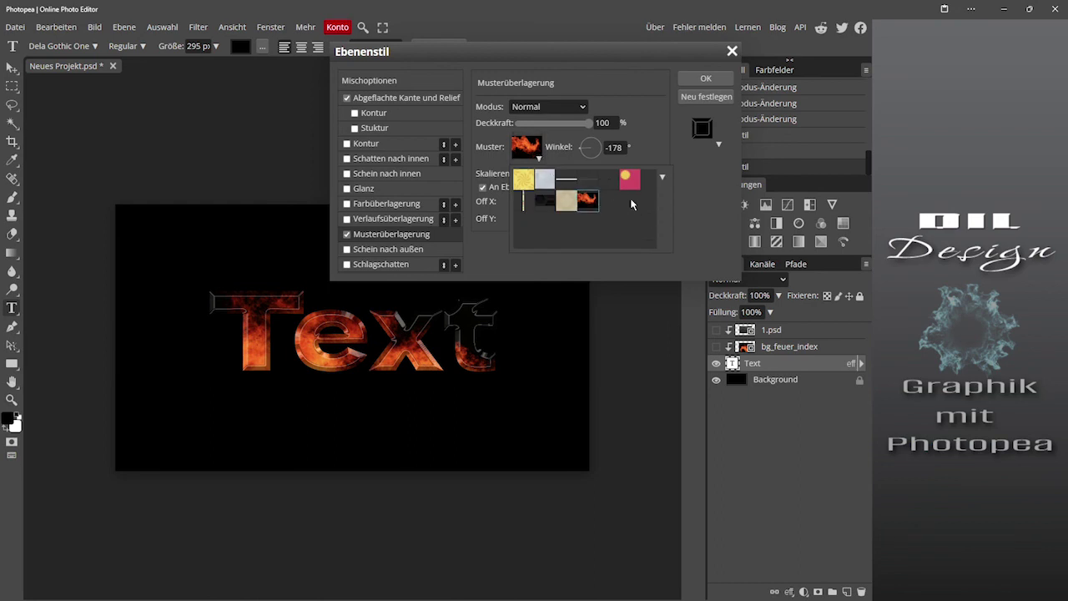
click(663, 178)
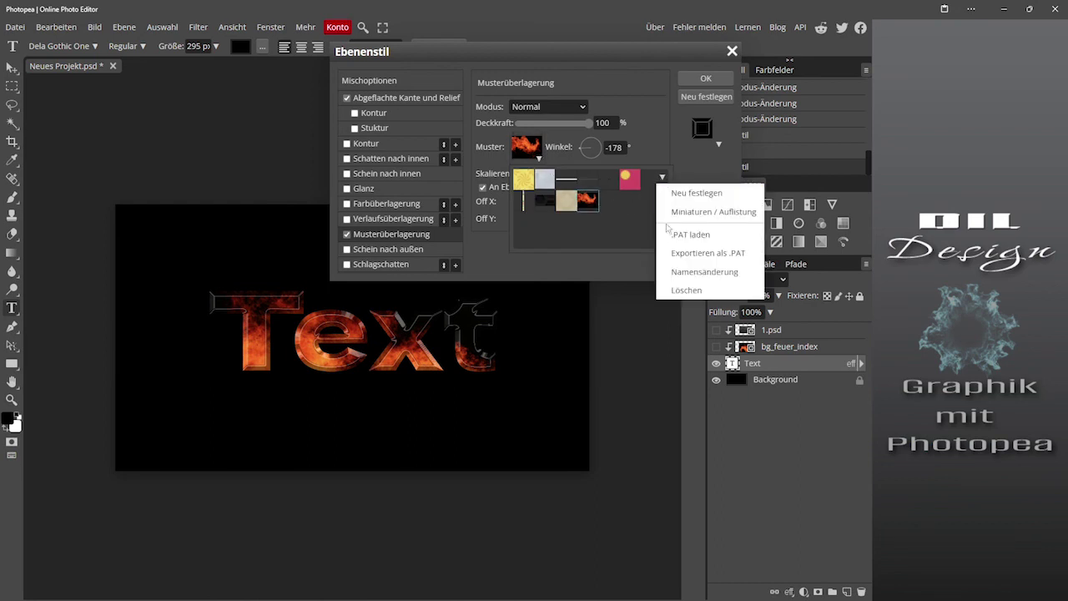
click(696, 290)
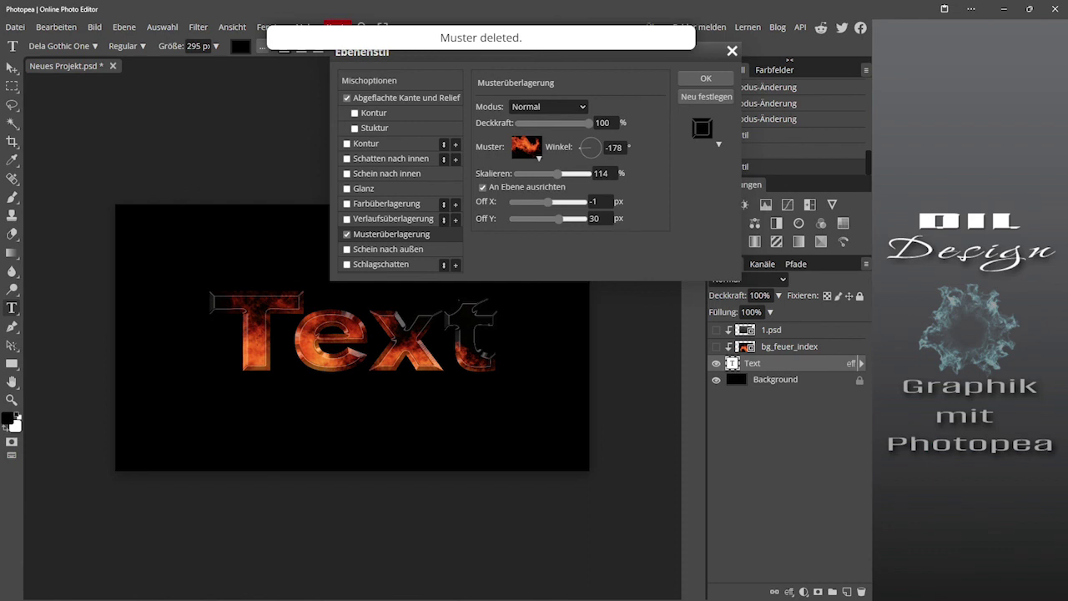
click(540, 159)
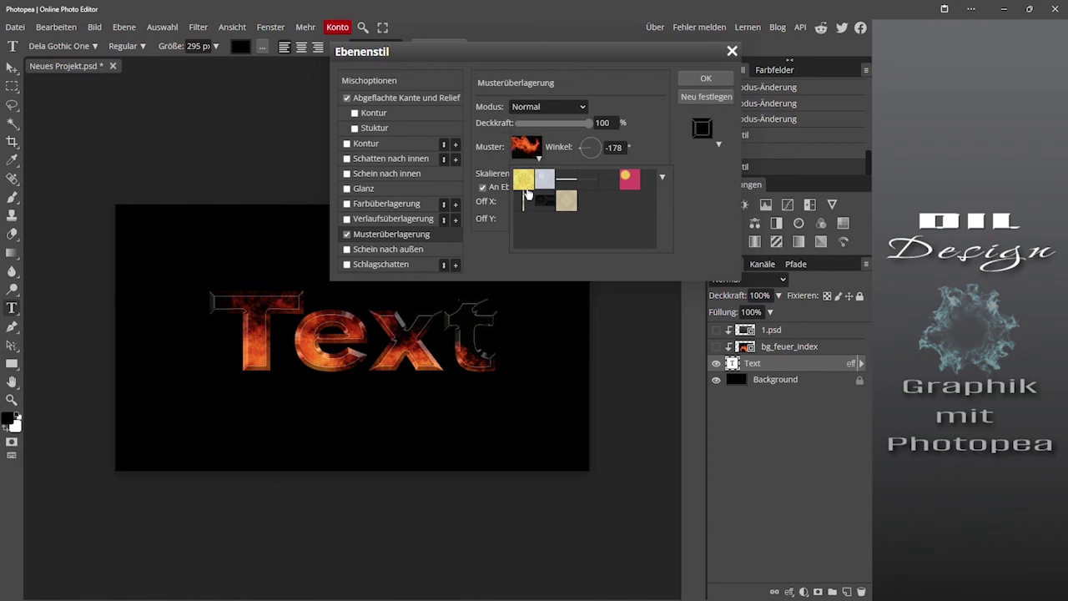
Step: Switch the Text overlay to the yellow swirl pattern, then bring up the style library menu
click(525, 185)
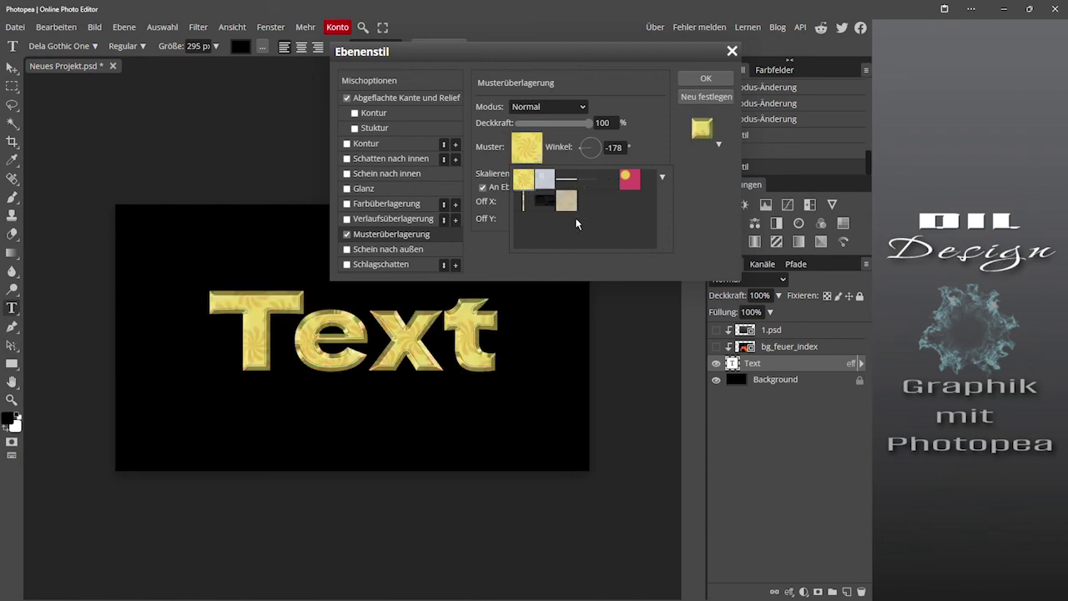
click(714, 157)
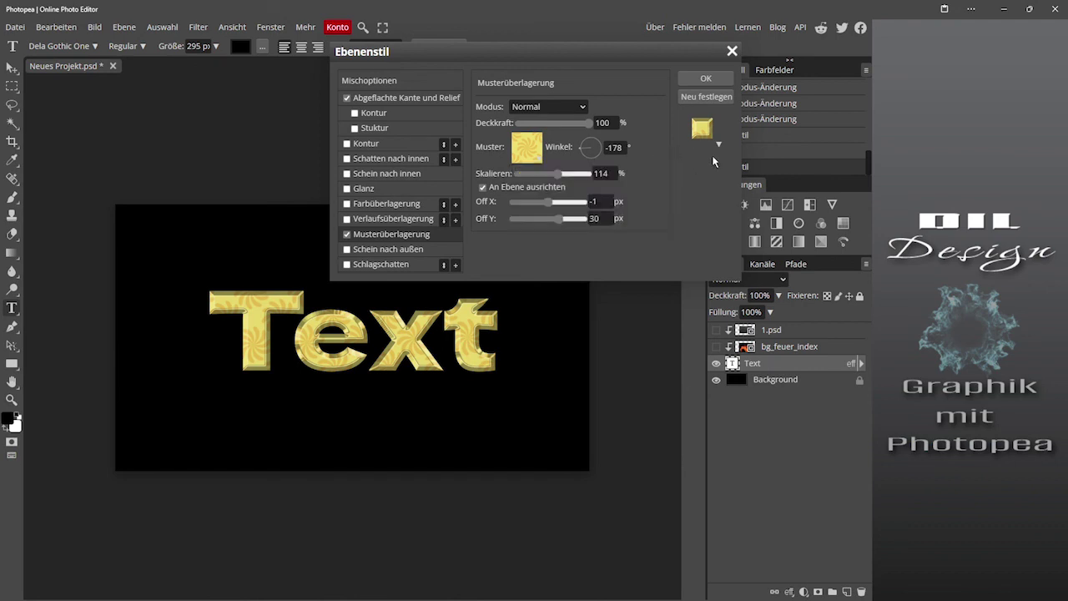
click(718, 146)
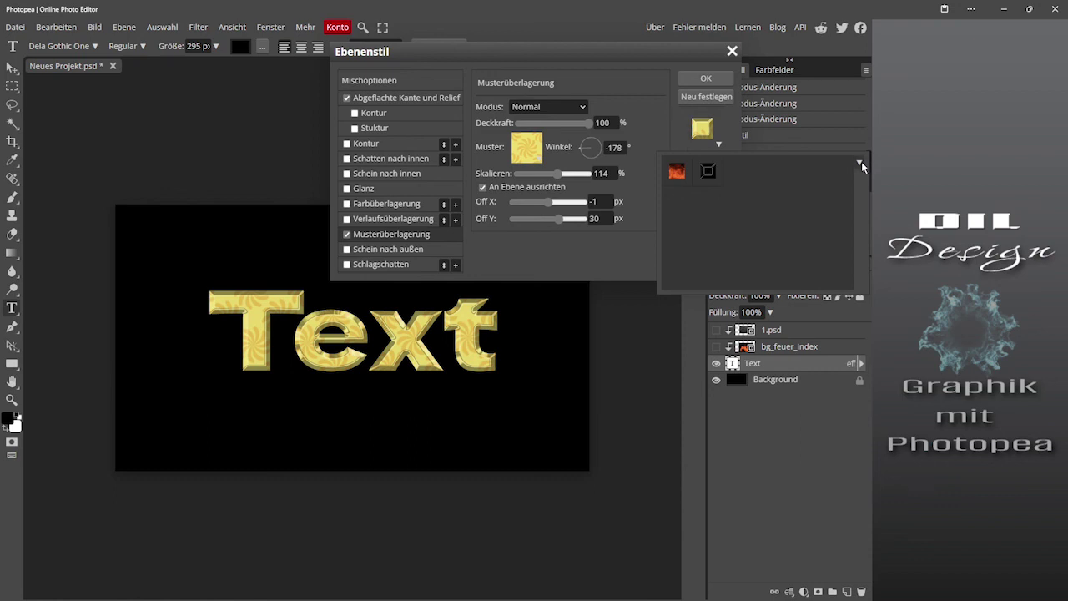
click(860, 162)
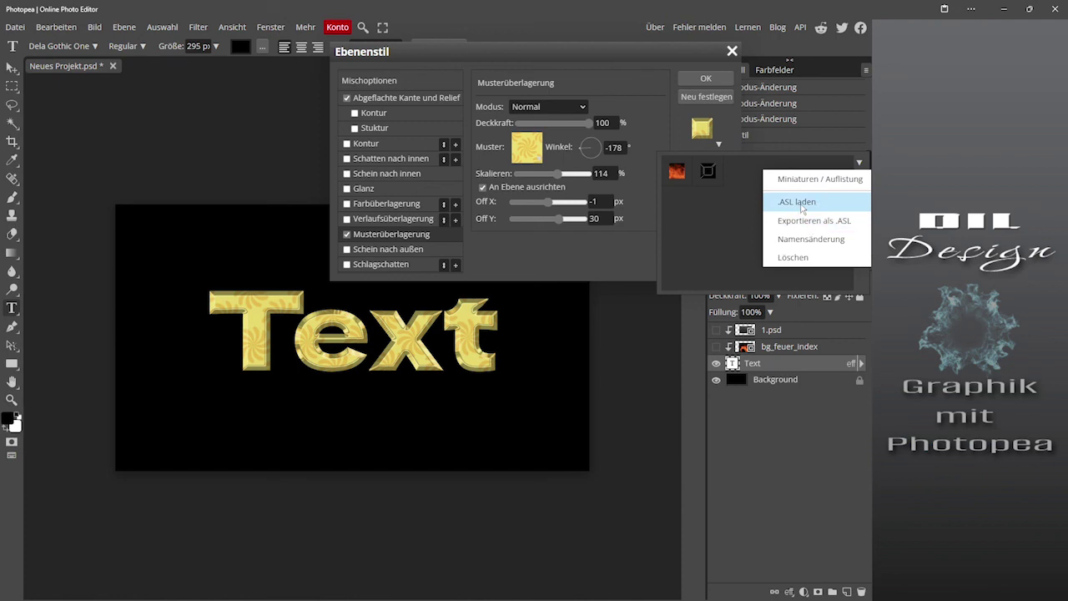
Step: Load Feuer.asl from the ASL folder into the styles and accept the browser prompt
click(803, 205)
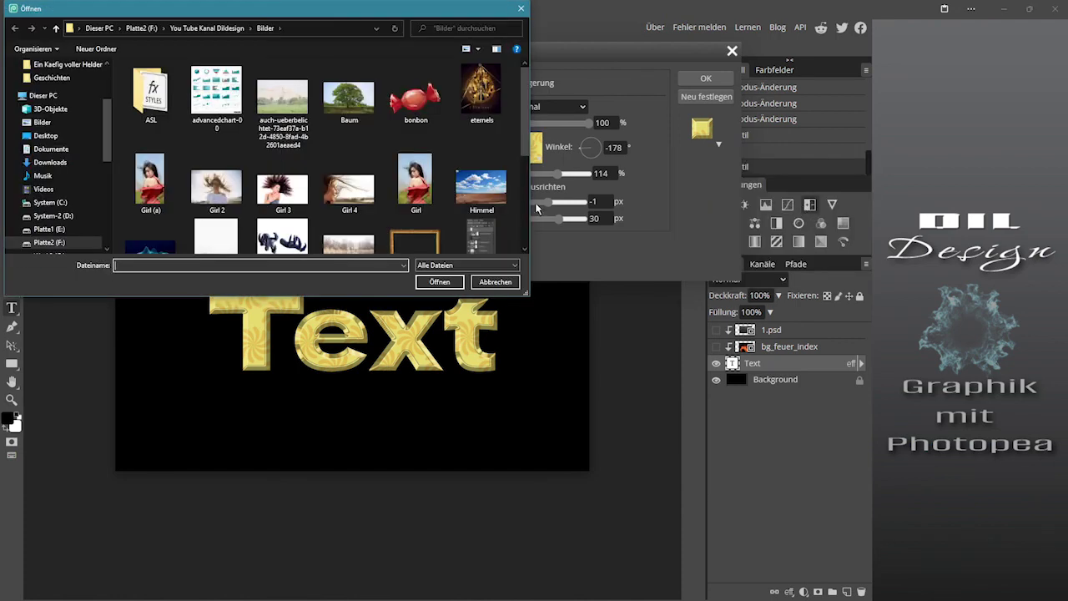
double_click(152, 100)
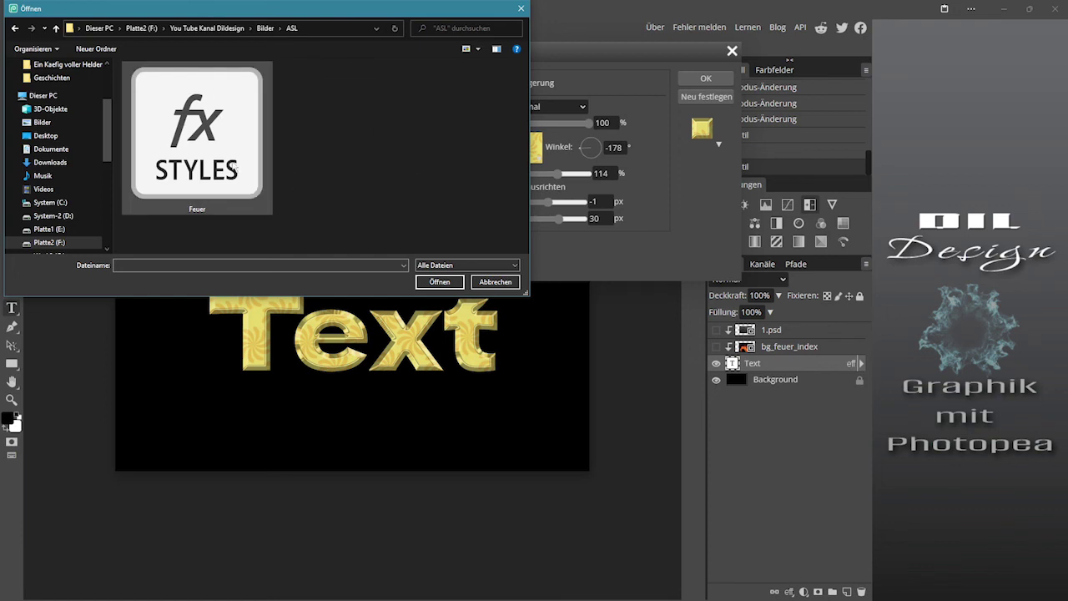
click(224, 161)
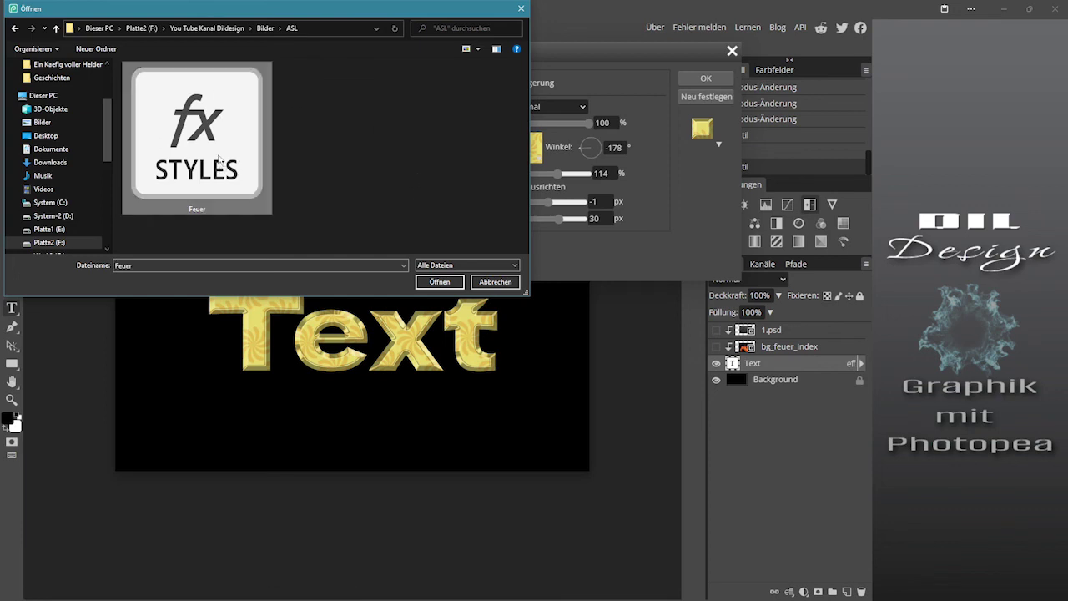
click(457, 286)
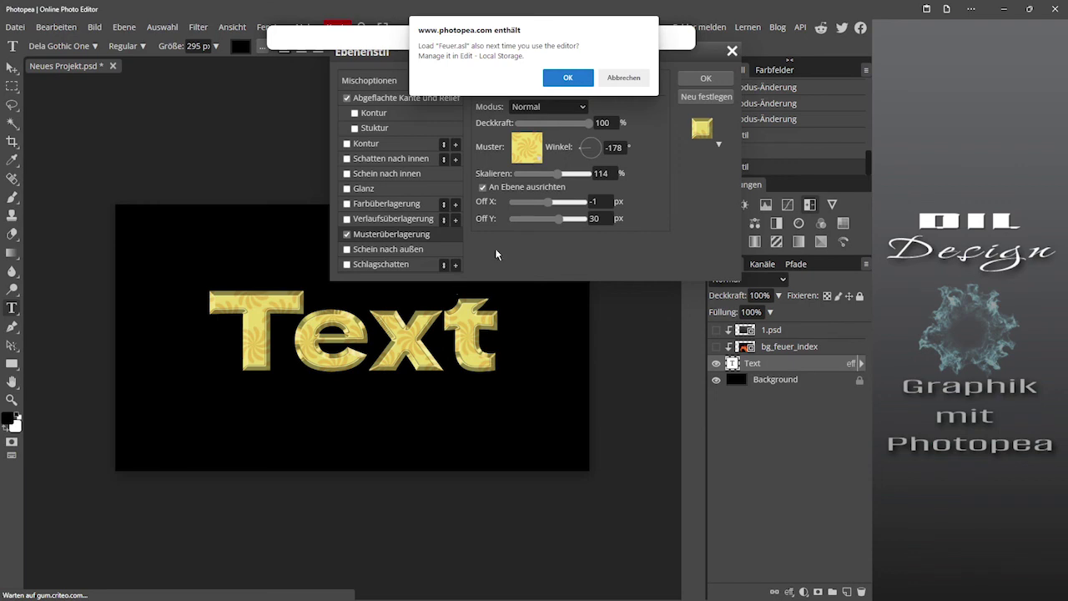
click(569, 79)
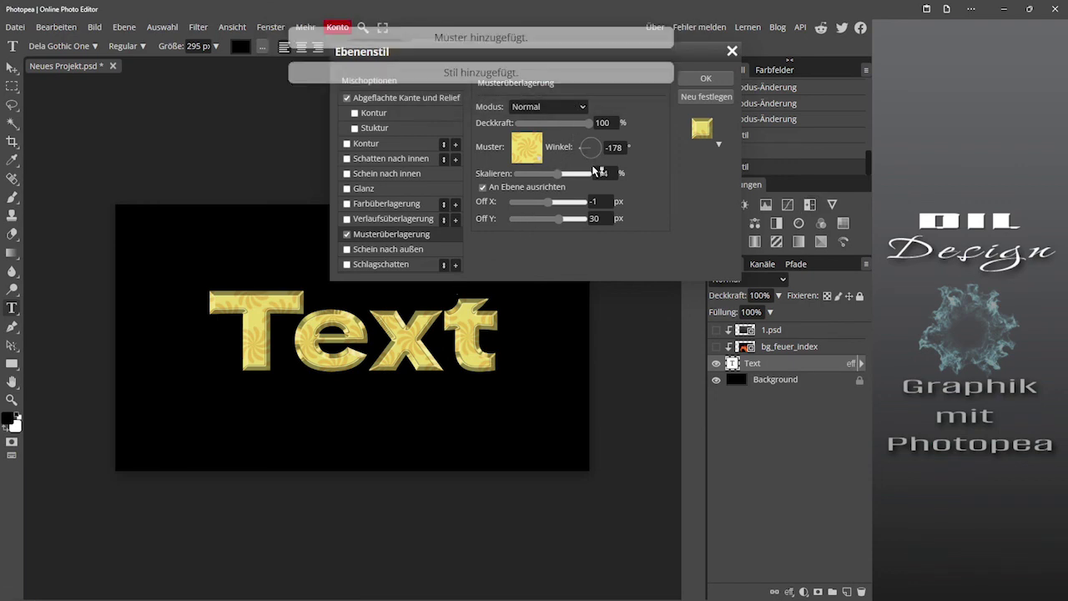
Step: Check that the fire patterns are restored, then close the Layer Style window
click(537, 162)
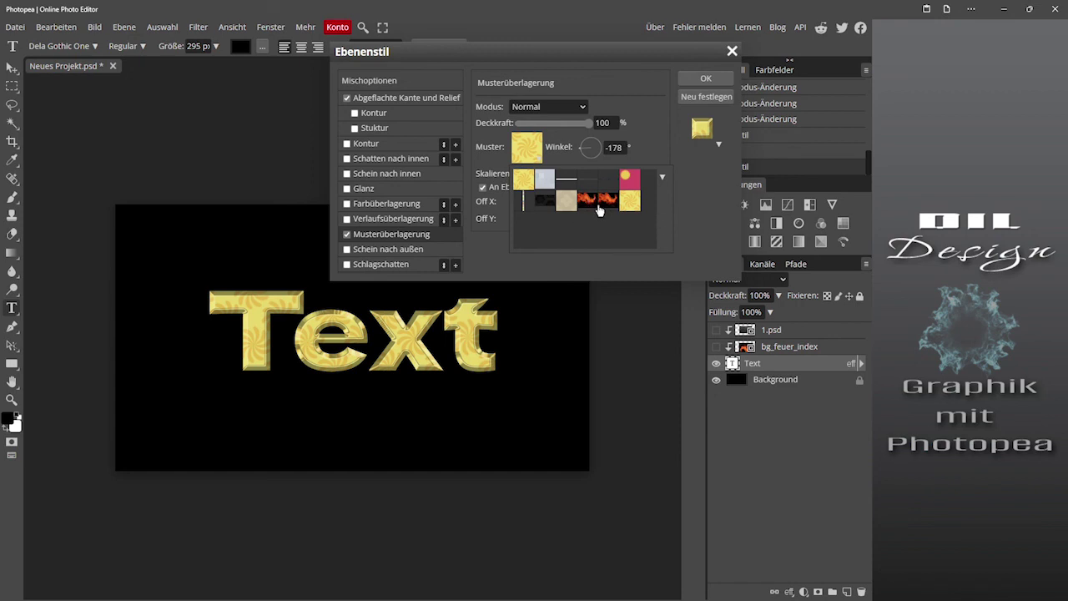
click(703, 208)
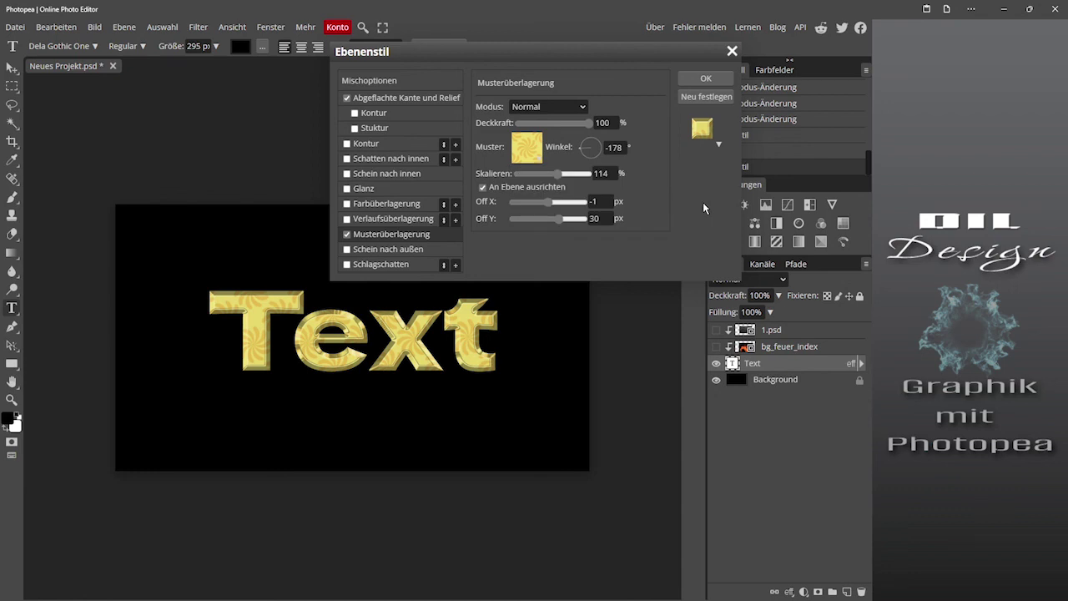
click(733, 52)
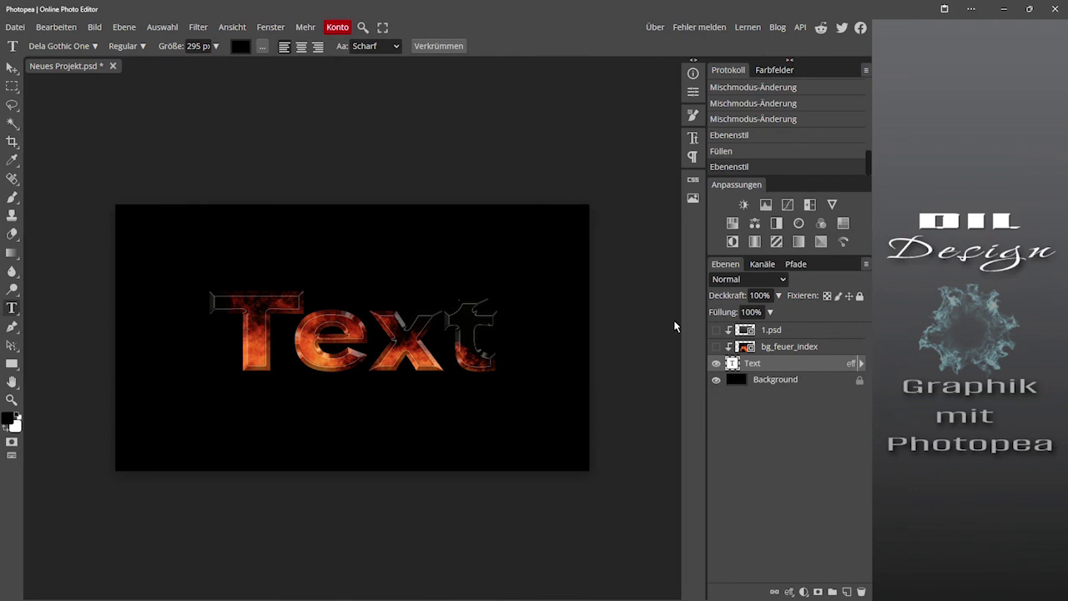
Step: Show the bg_feuer_index layer and set the 1.psd layer's blend mode to Normal
click(716, 346)
click(787, 332)
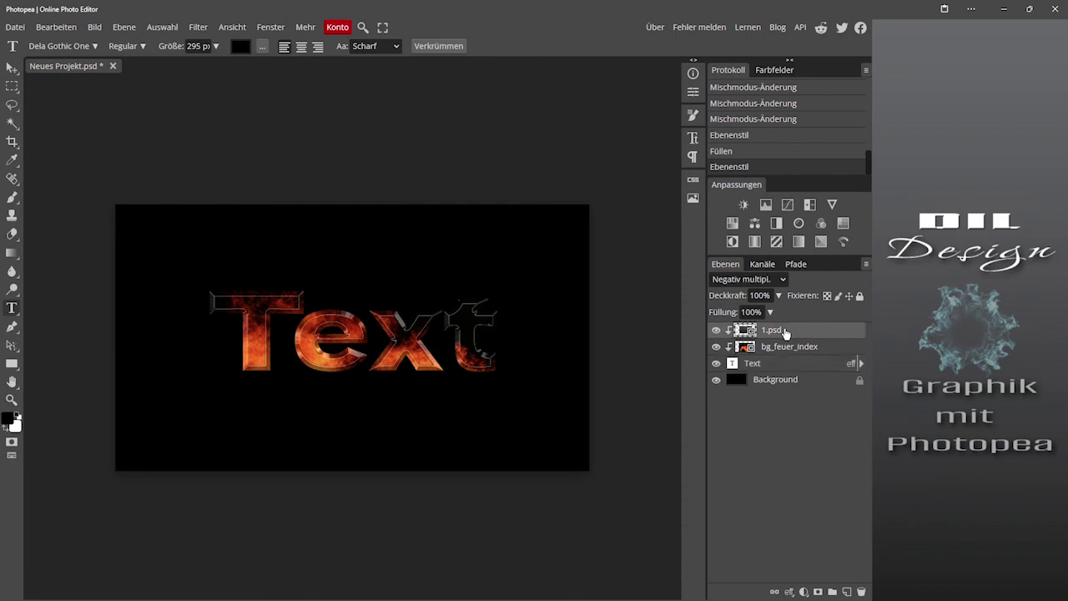
click(780, 279)
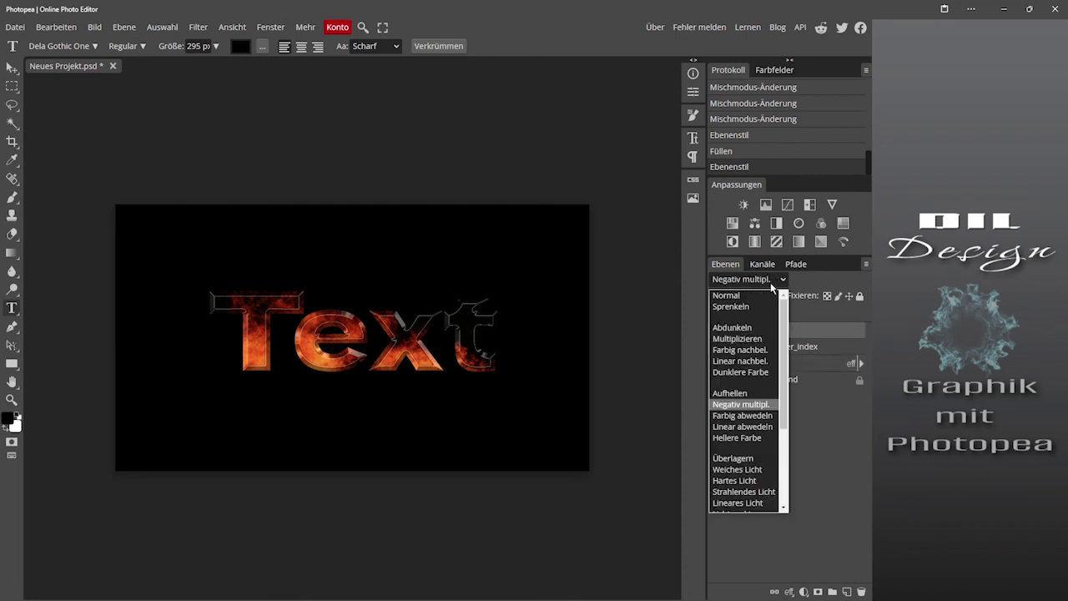
click(760, 296)
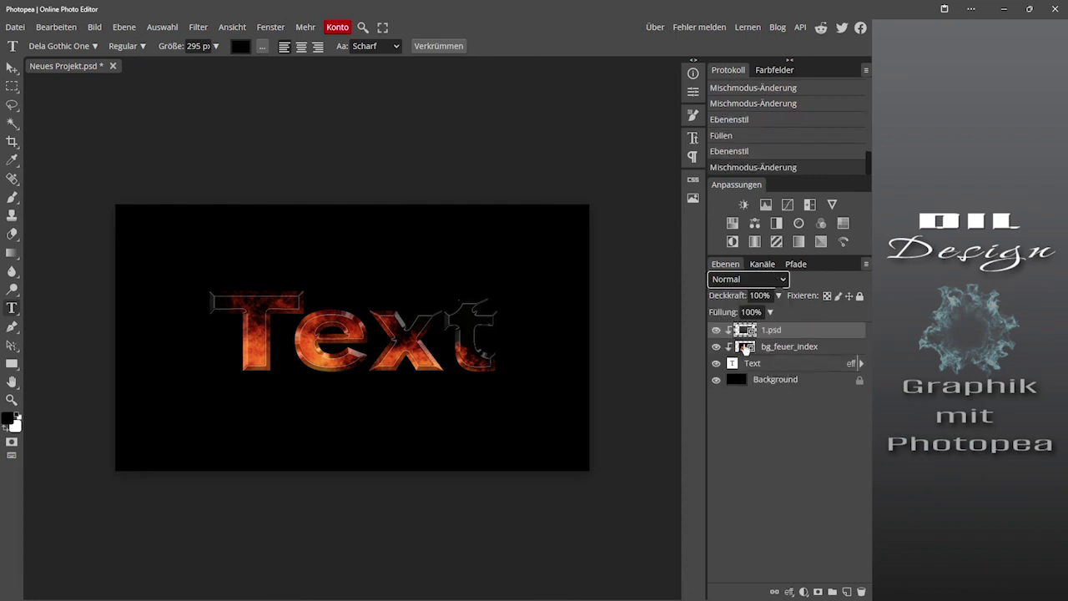